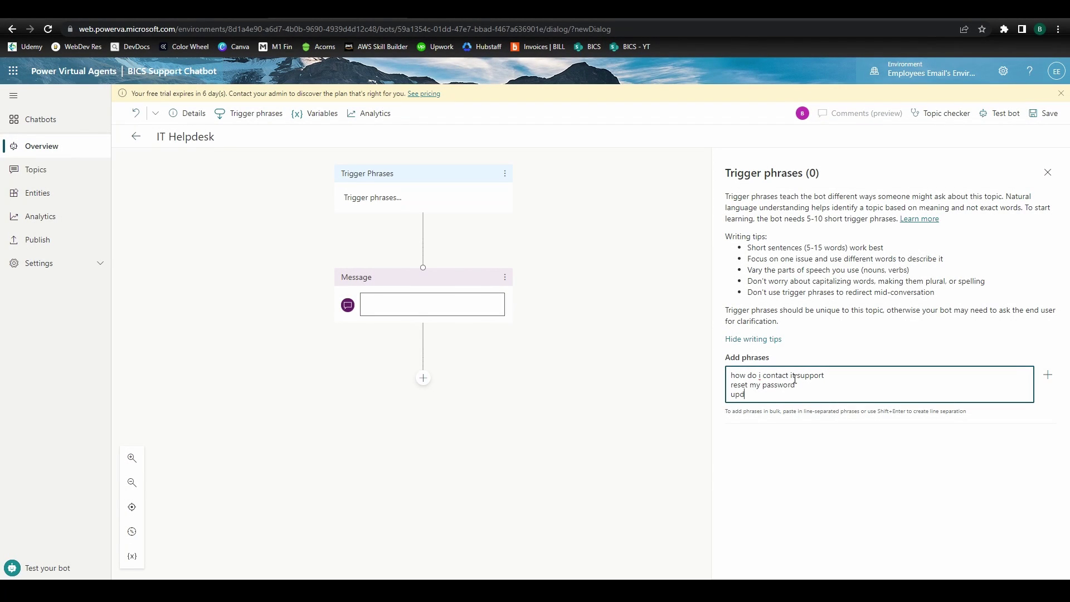
- Finish the typed IT Helpdesk trigger phrases, including 'how do i connect to the vpn', and add pasted IT questions
type("te the operating system on my device")
key("shift+Return")
type("how do i con")
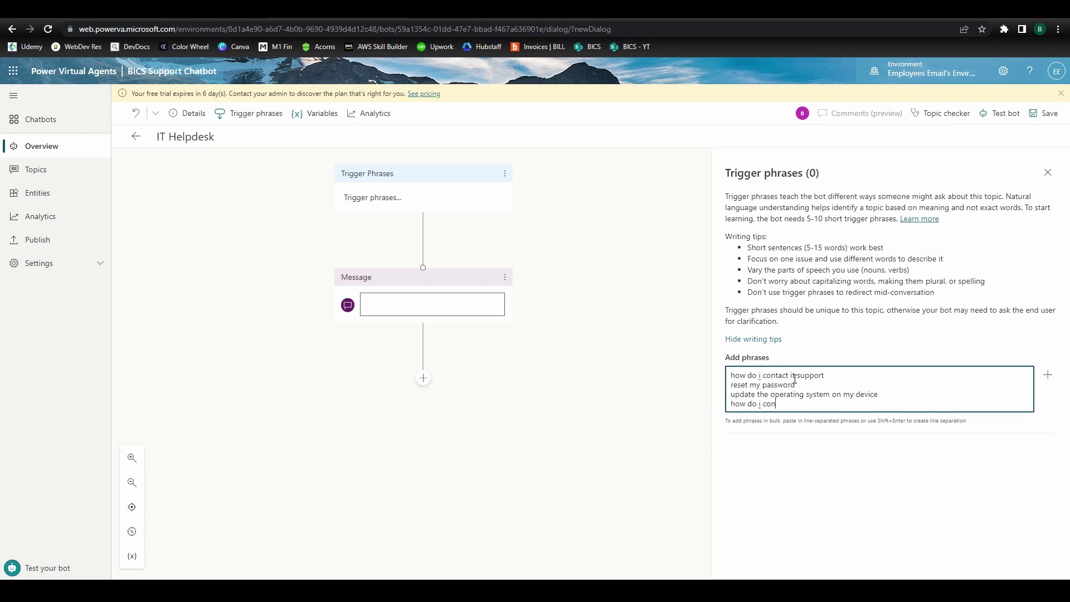
type("nect to the vpn")
key("Return")
key("ctrl+v")
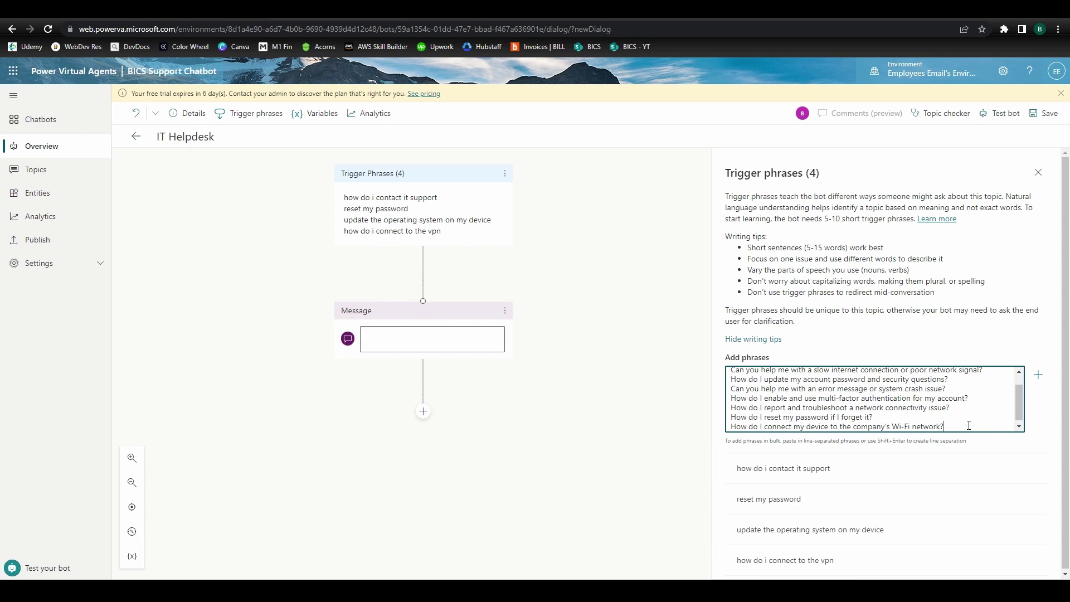
key("Return")
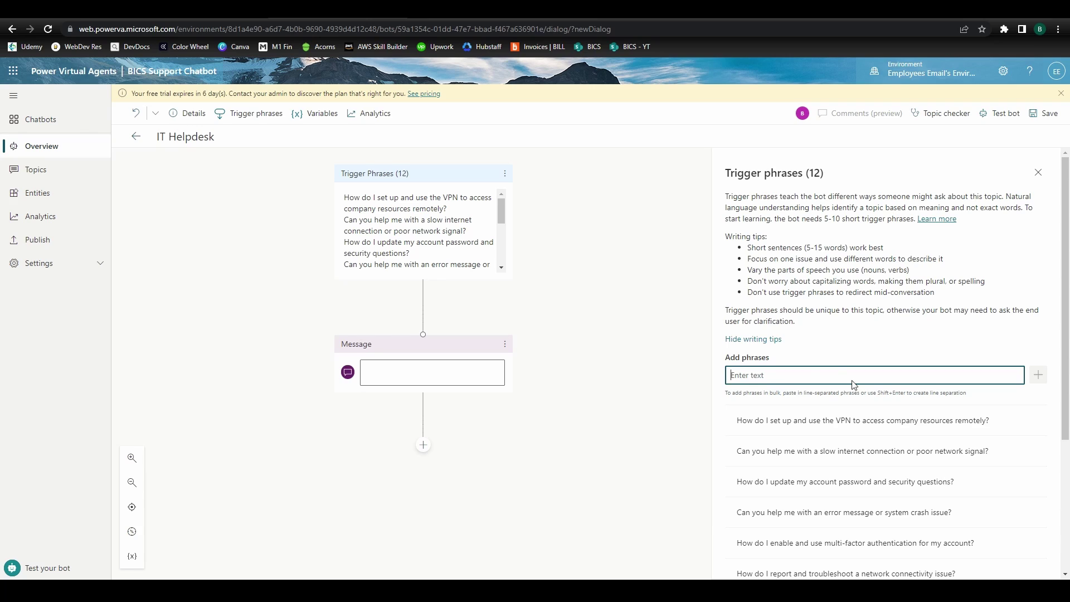
- Fill the reply message with a thank-you and the helpdesk contact details, then save the topic
left_click(446, 372)
type("Thank you for contacting BICS Support!")
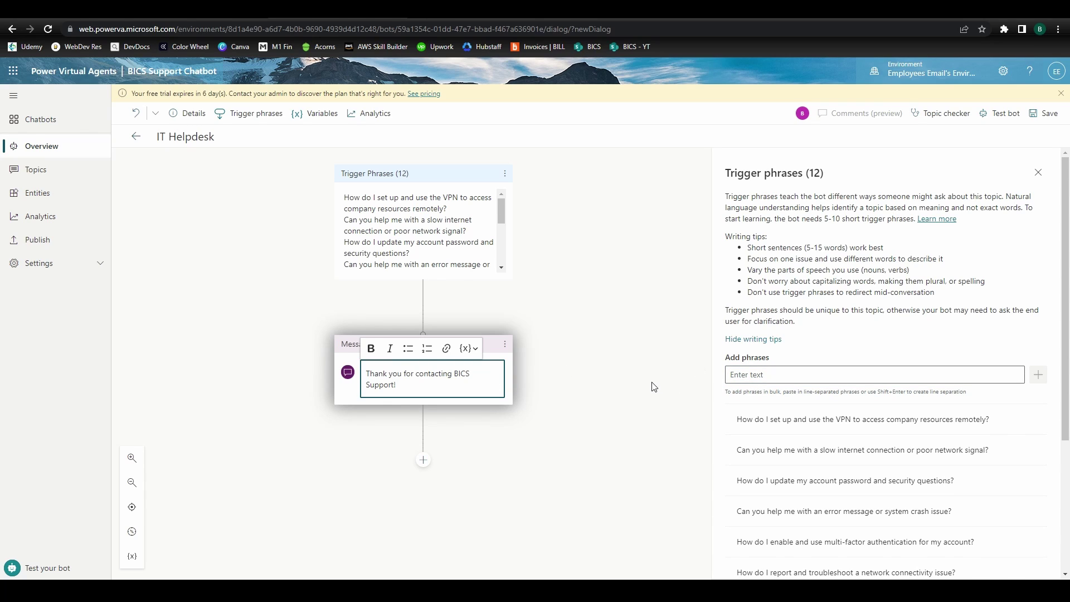
key("ctrl+v")
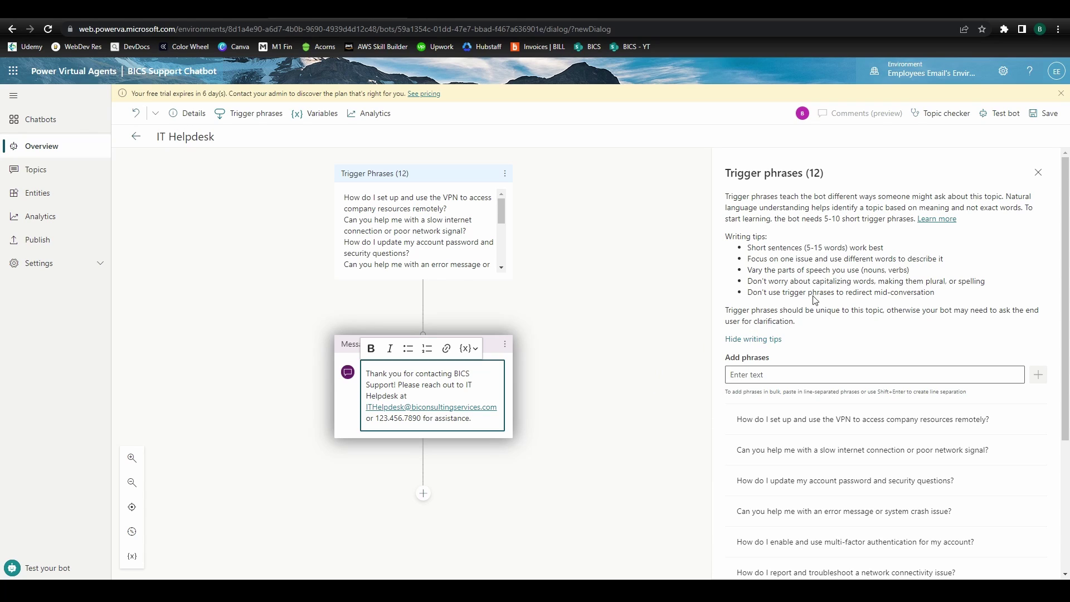
left_click(1044, 113)
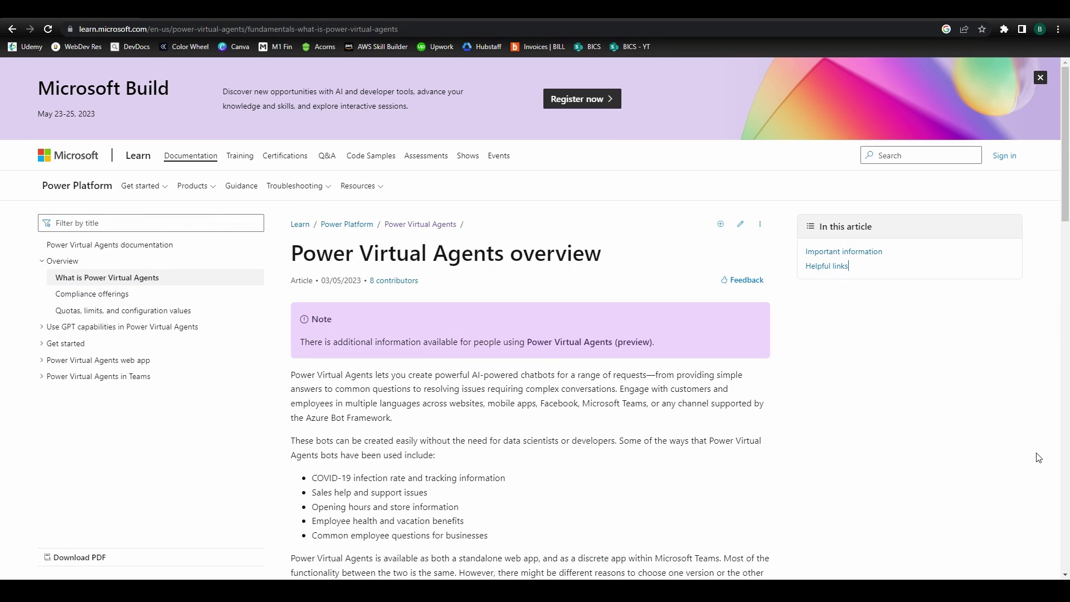
- Scroll through the Microsoft Learn articles on Power Virtual Agents quotas and the Teams quickstart
scroll(1039, 457, "down", 2)
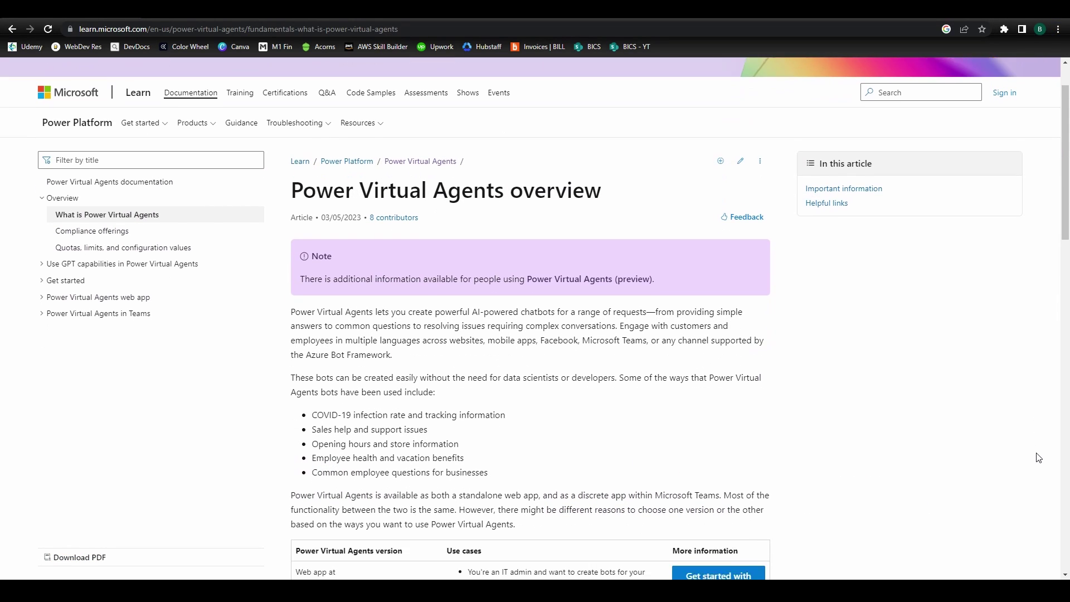
scroll(1039, 458, "down", 2)
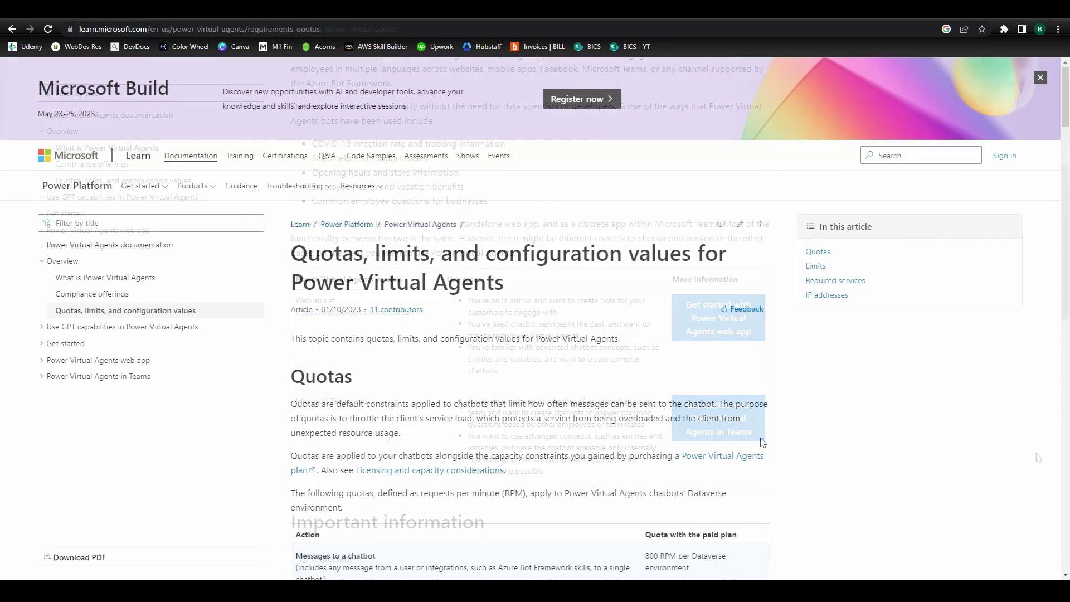
scroll(763, 442, "down", 5)
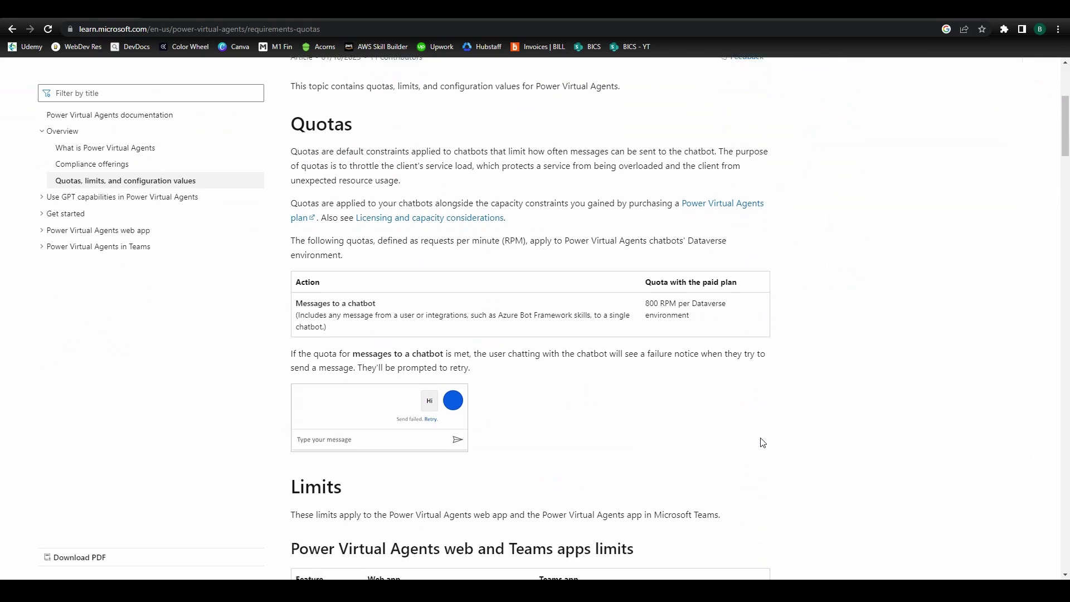
scroll(762, 442, "down", 5)
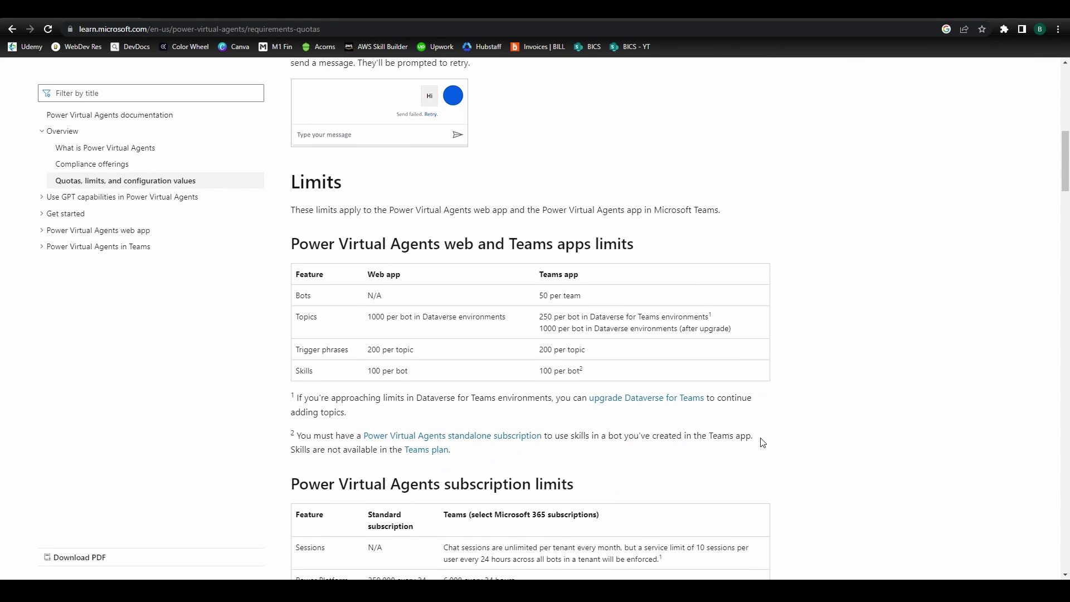
scroll(763, 442, "down", 1)
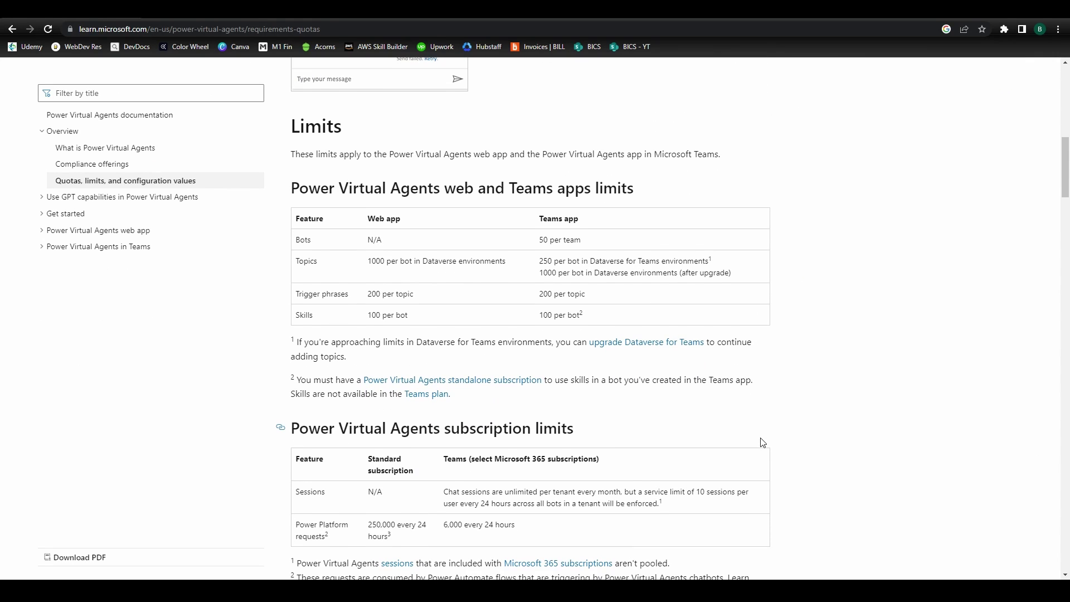
scroll(763, 442, "down", 2)
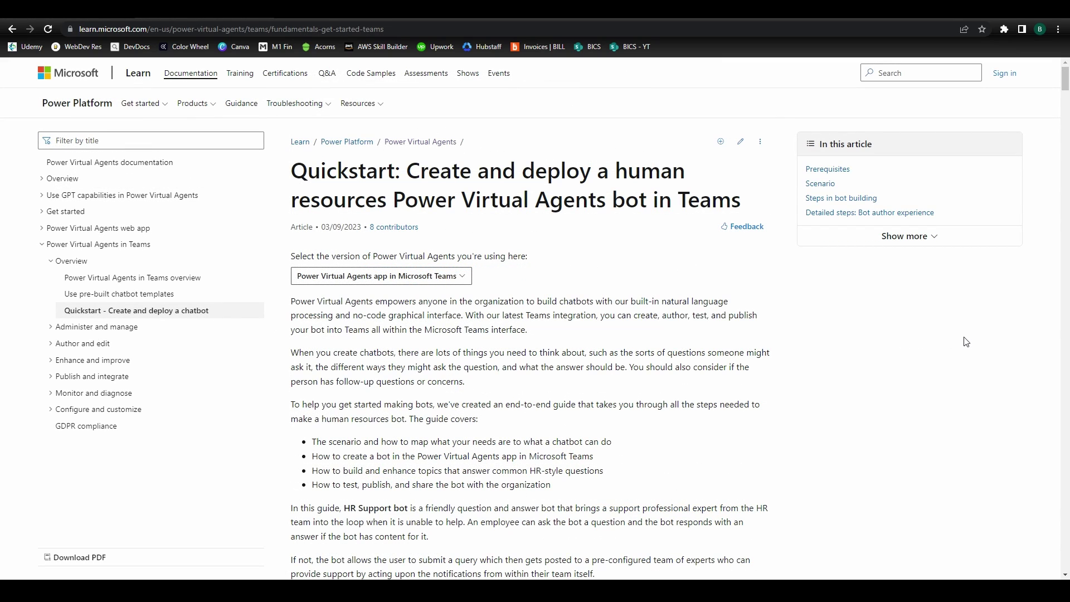
scroll(966, 341, "down", 1)
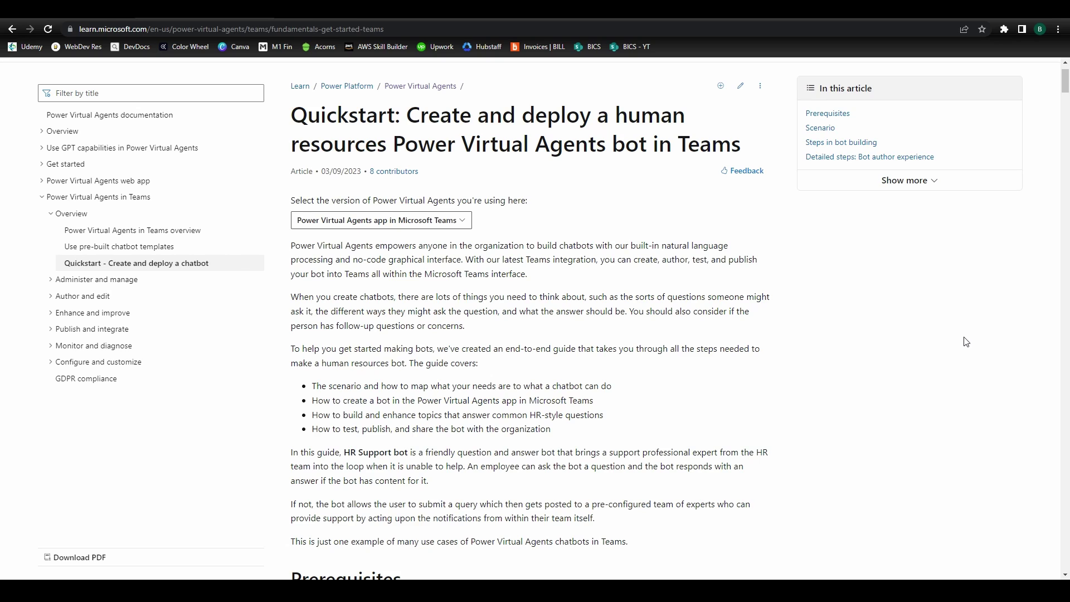
scroll(967, 342, "down", 1)
scroll(967, 342, "down", 1)
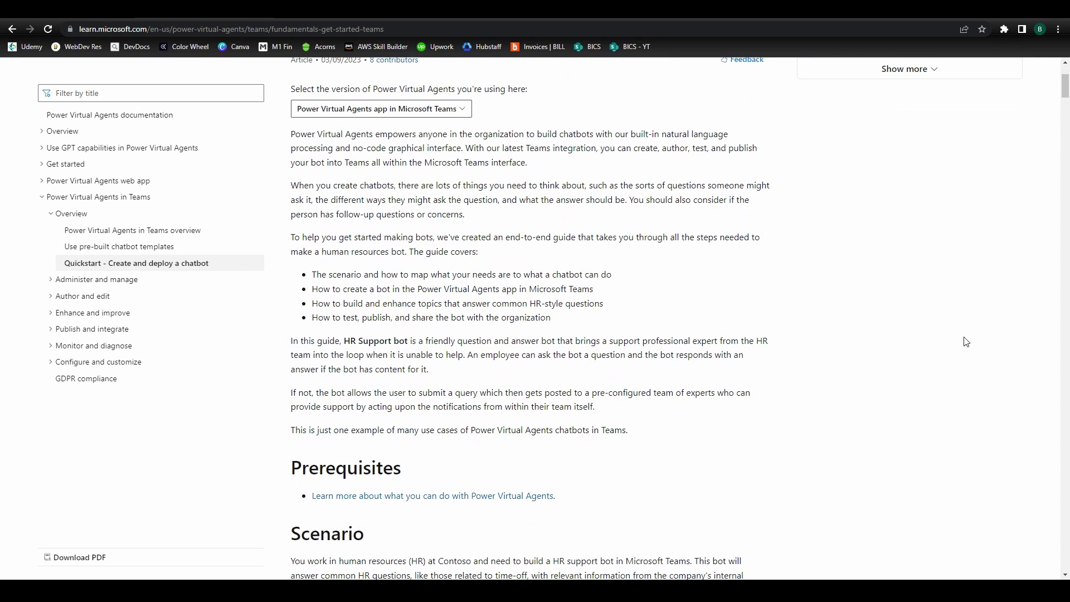
scroll(967, 342, "down", 1)
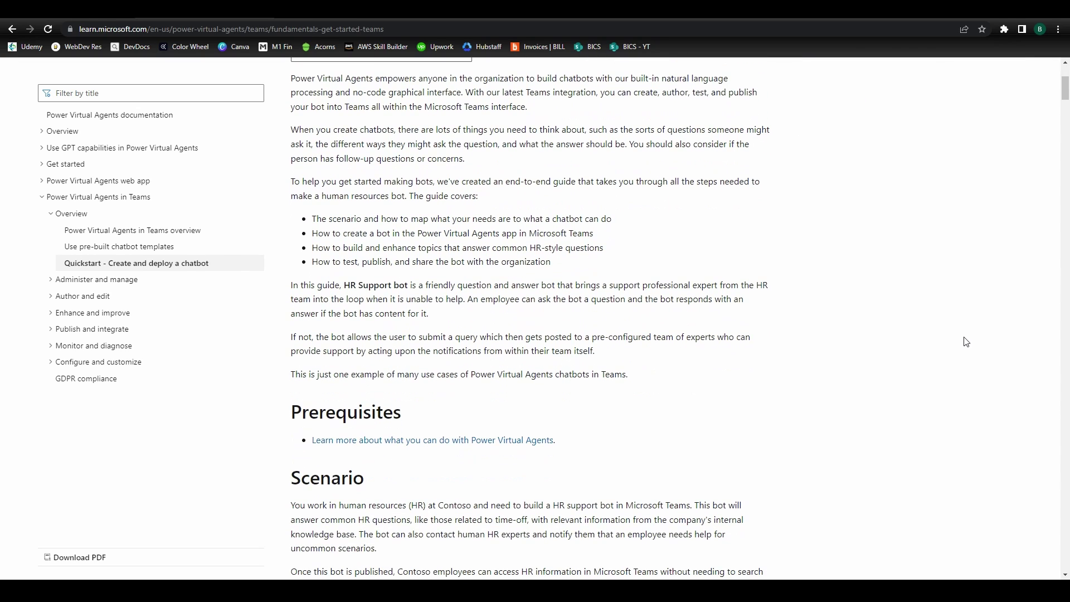
scroll(966, 342, "down", 1)
scroll(967, 342, "down", 1)
scroll(967, 341, "down", 1)
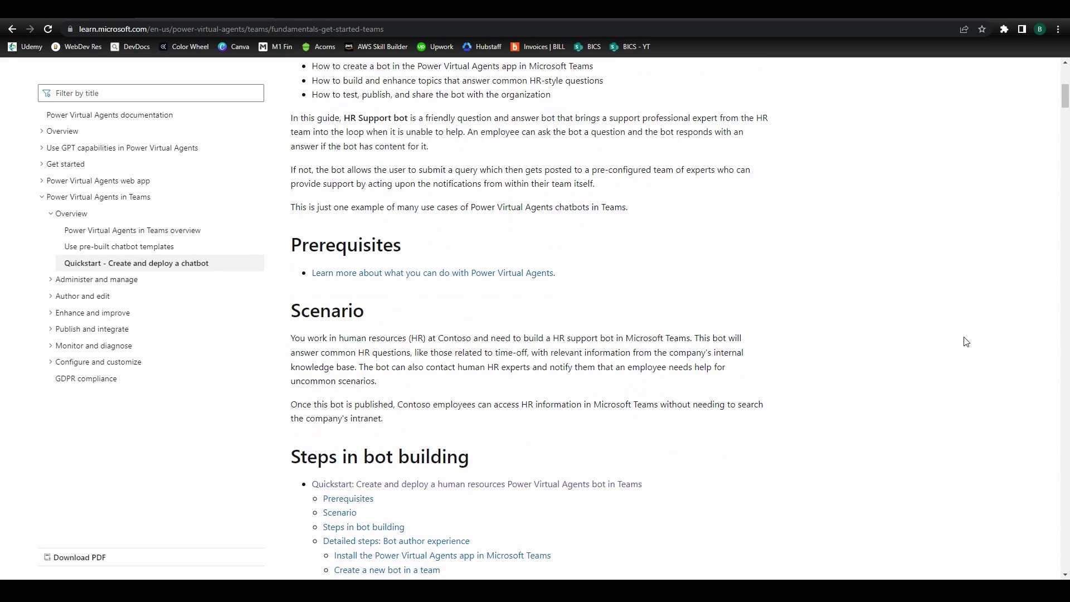
scroll(966, 342, "down", 1)
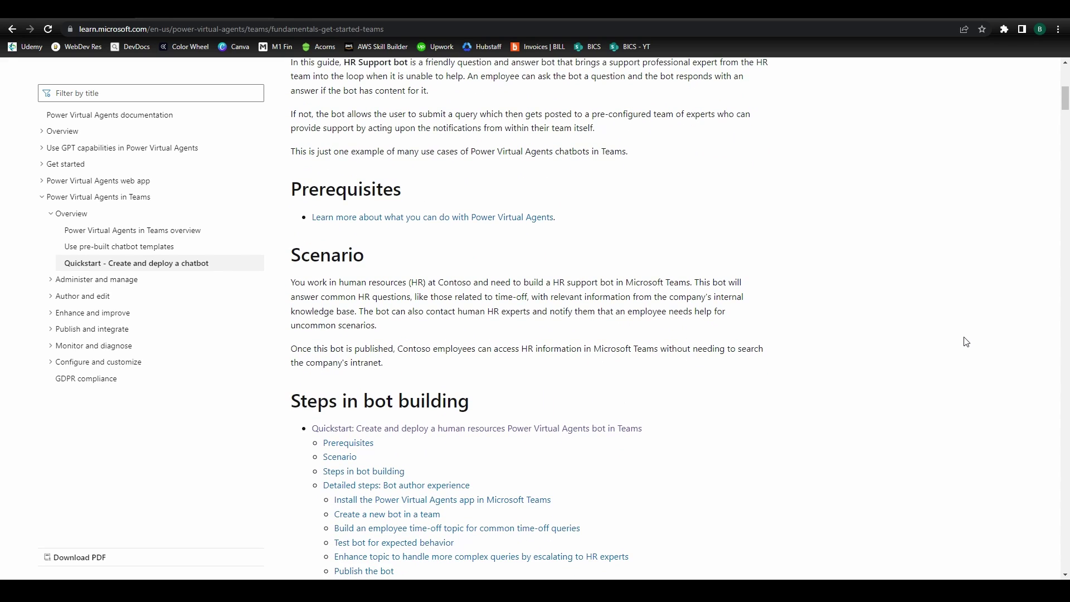
scroll(966, 342, "down", 1)
scroll(966, 341, "down", 1)
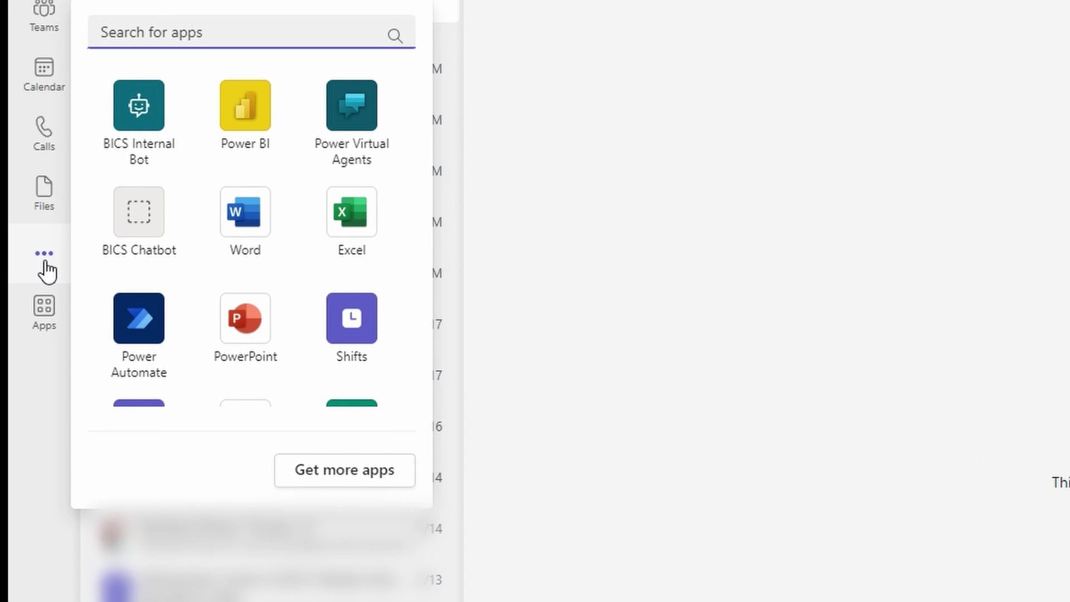
- Find the 'power virtual agents' app in Teams and start creating a new chatbot
type("power virtual ag")
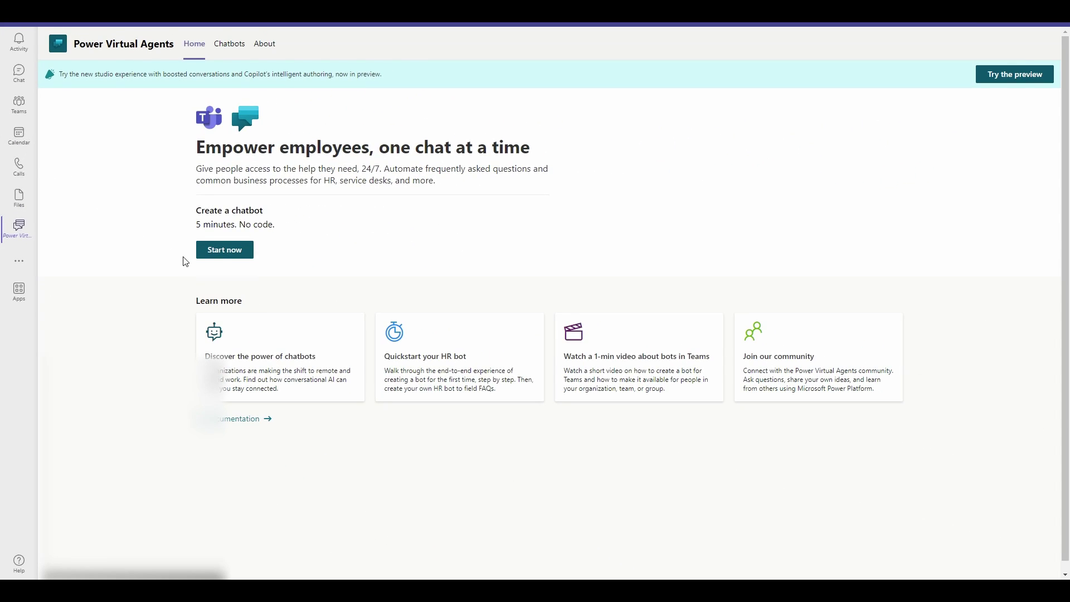
left_click(214, 259)
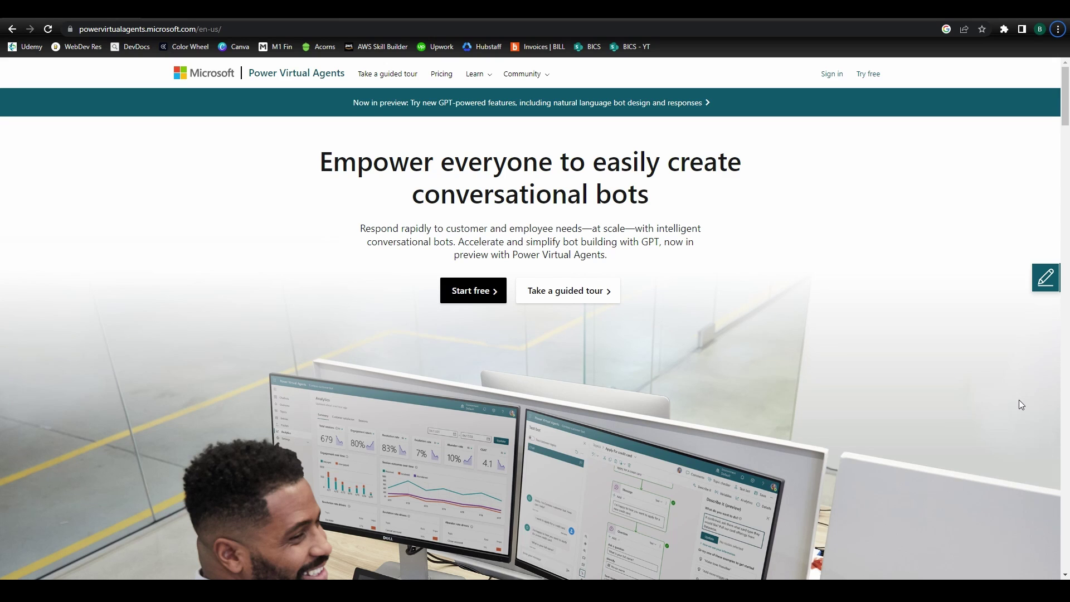
- Start the free Power Virtual Agents sign-up and continue with the existing licence
left_click(473, 291)
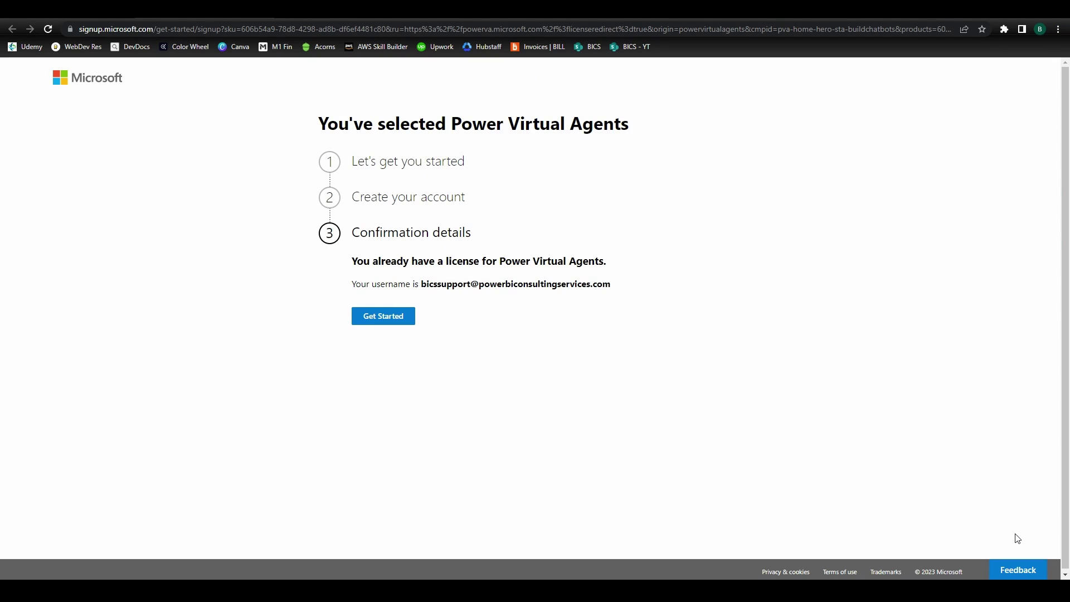
left_click(376, 322)
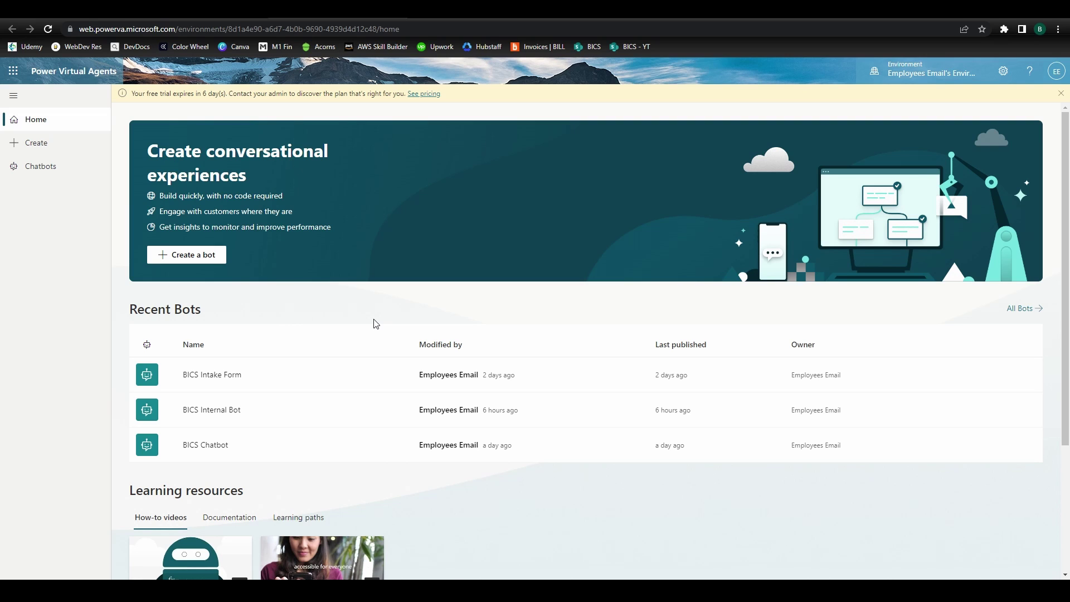
- Scroll the home page and browse its Documentation and then Learning paths resources
key("alt")
scroll(981, 508, "down", 3)
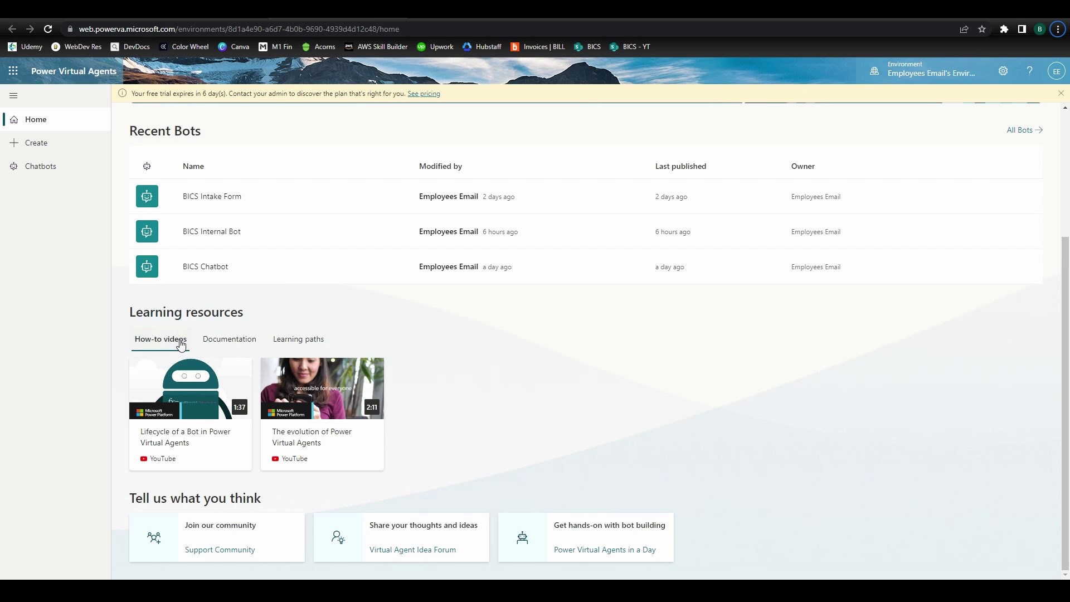
left_click(221, 344)
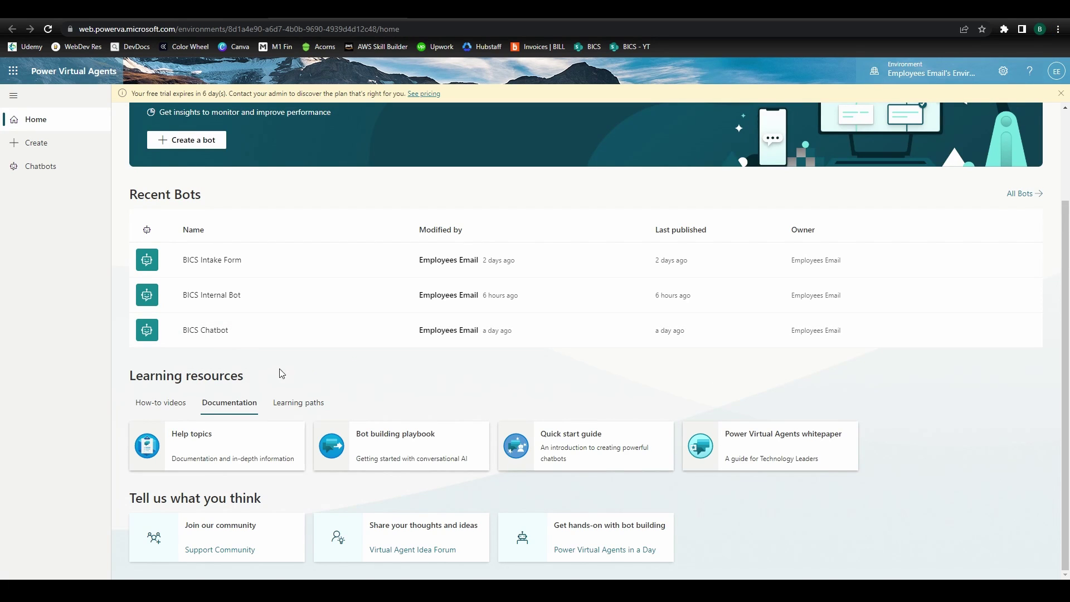
left_click(300, 403)
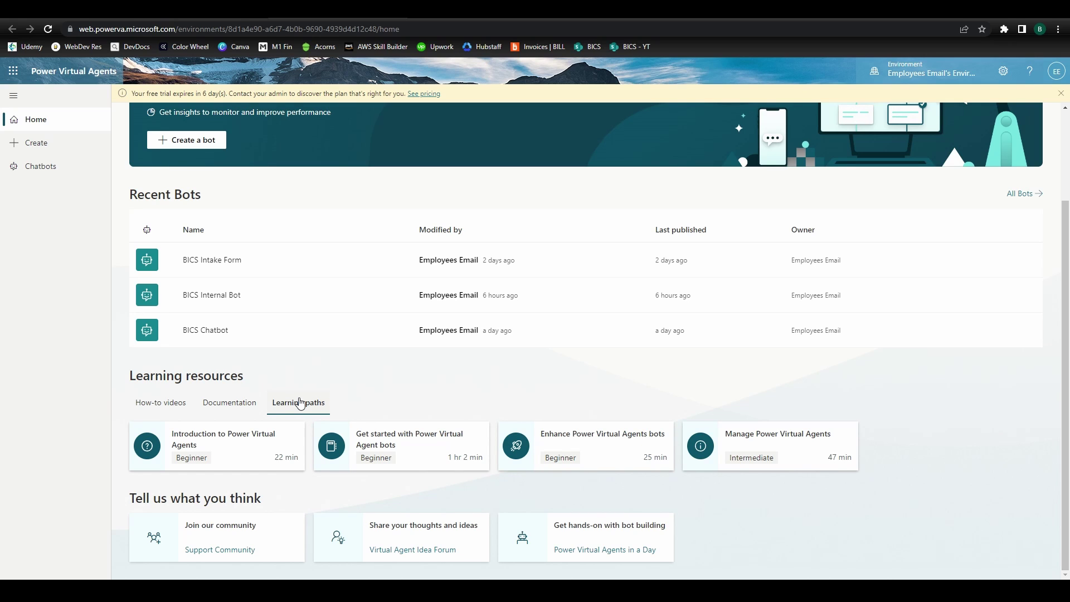
- Create a production-ready bot 'BICS Support Chatbot' with English as its language, then view its topics
left_click(188, 144)
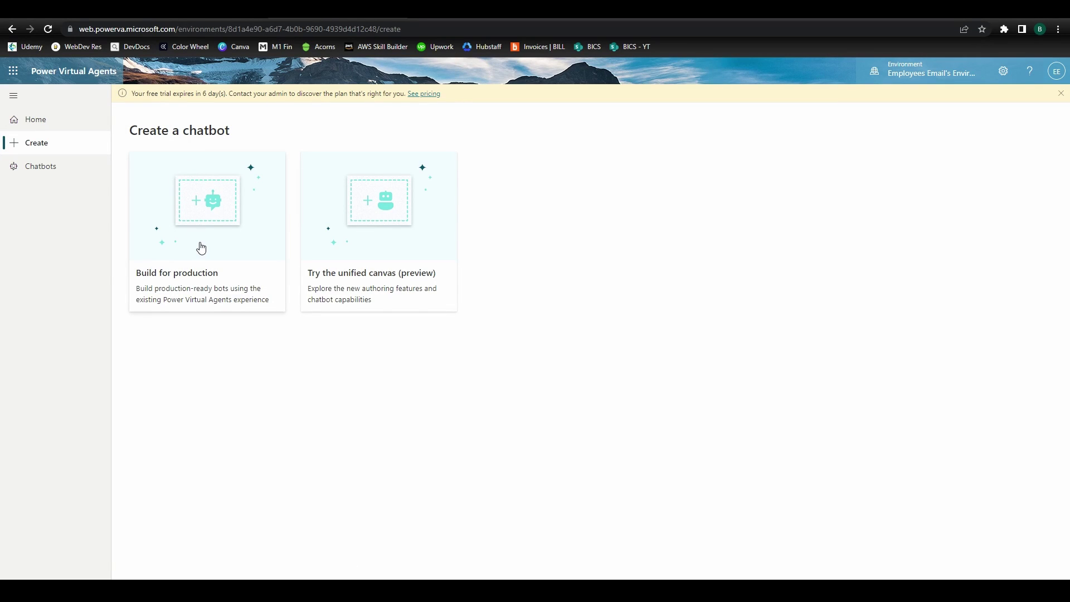
left_click(202, 247)
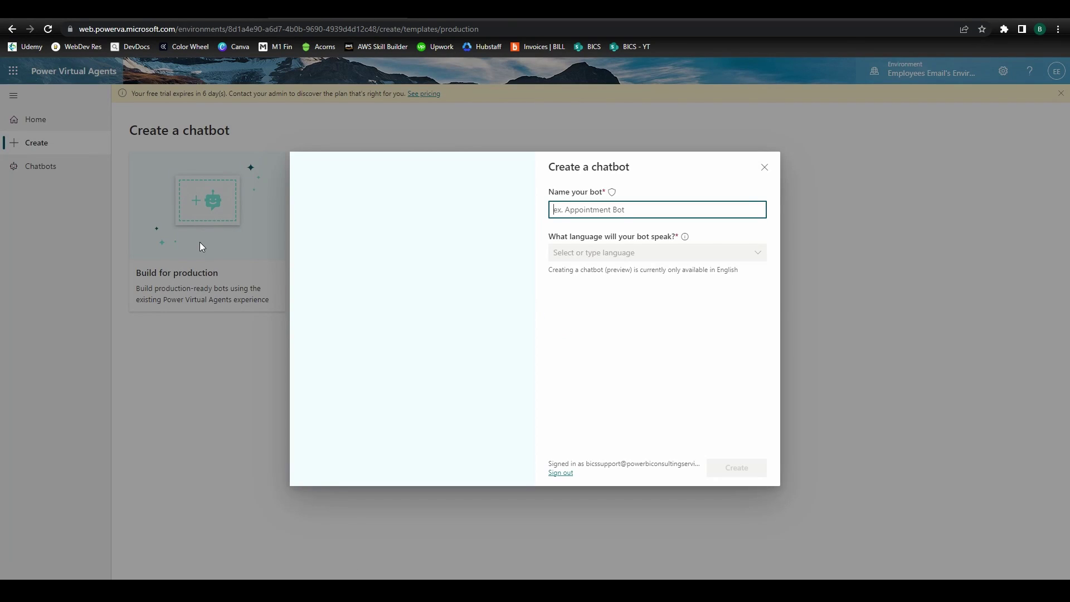
type("BICS Support ")
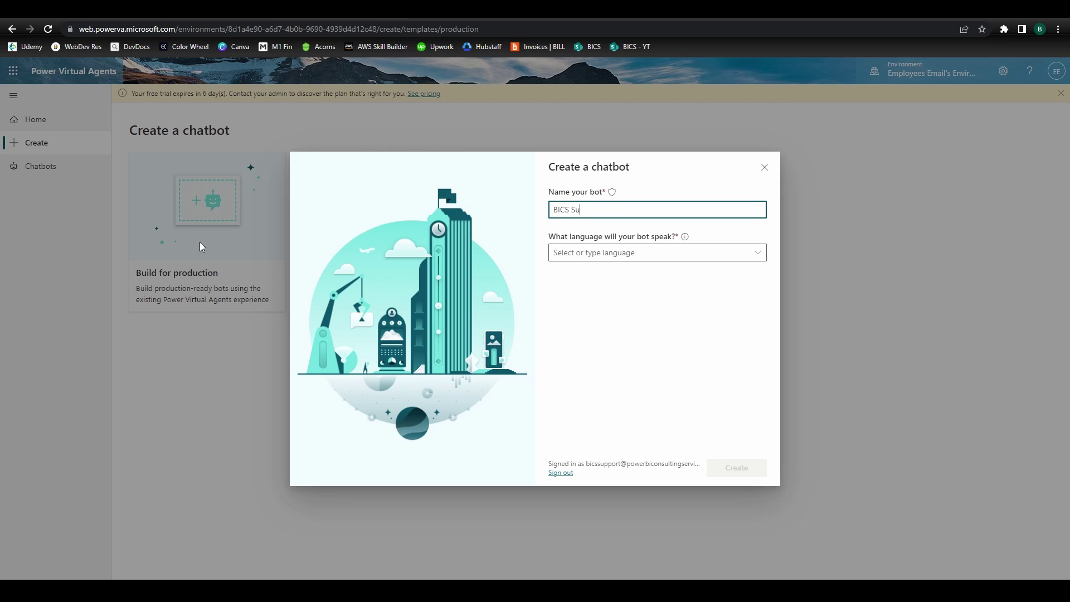
type("Chatbot")
left_click(590, 253)
left_click(580, 310)
left_click(733, 469)
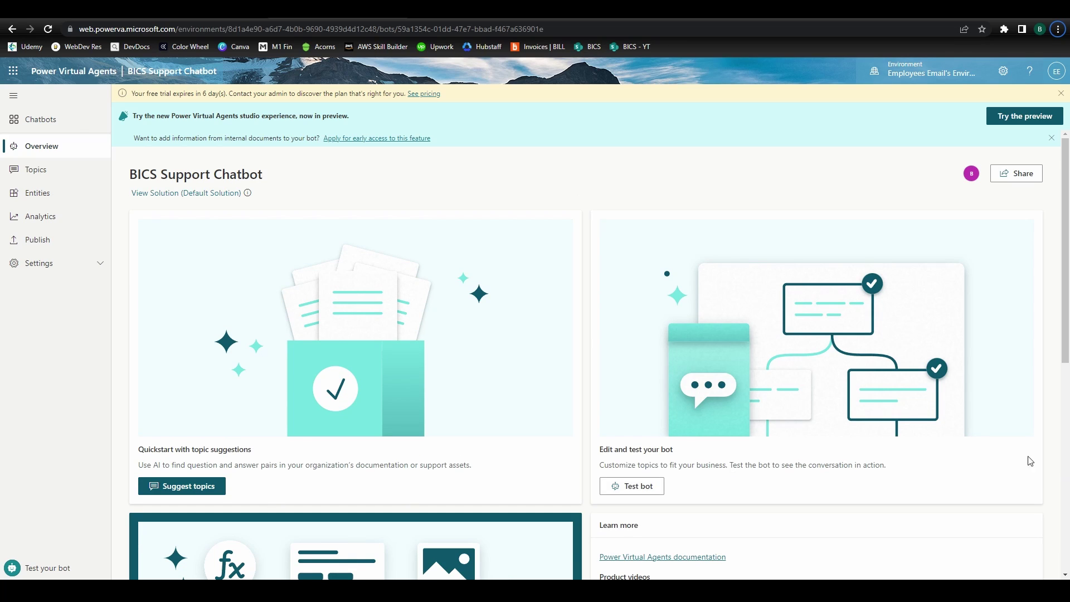
left_click(36, 172)
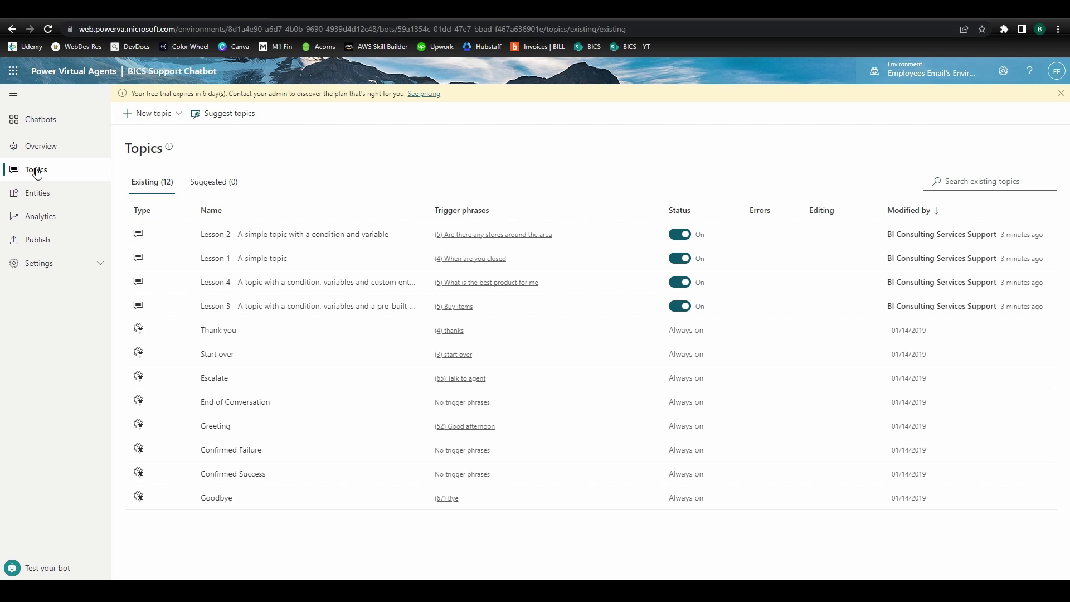
- Review 'Lesson 1 - A simple topic' down to its Redmond and Seattle hours message, then go back
left_click(258, 257)
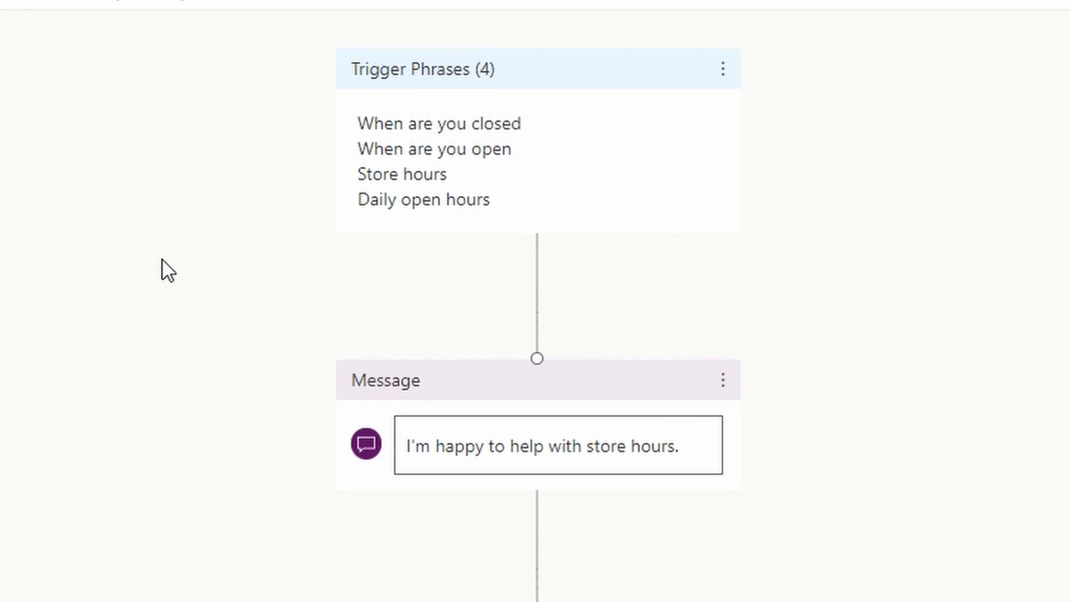
scroll(162, 260, "down", 2)
left_click_drag(162, 259, 162, 36)
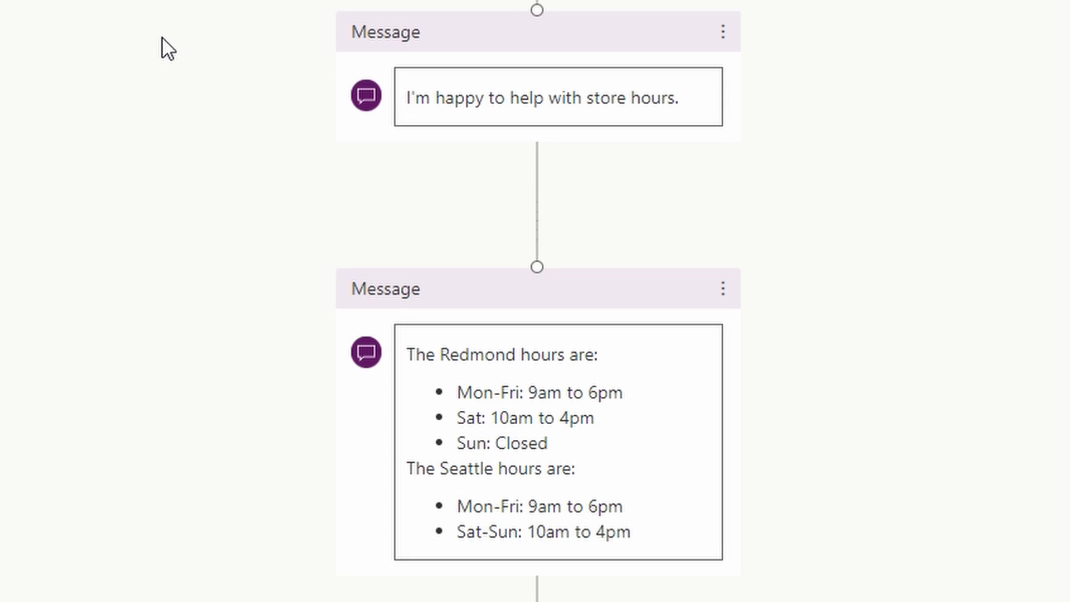
left_click(136, 139)
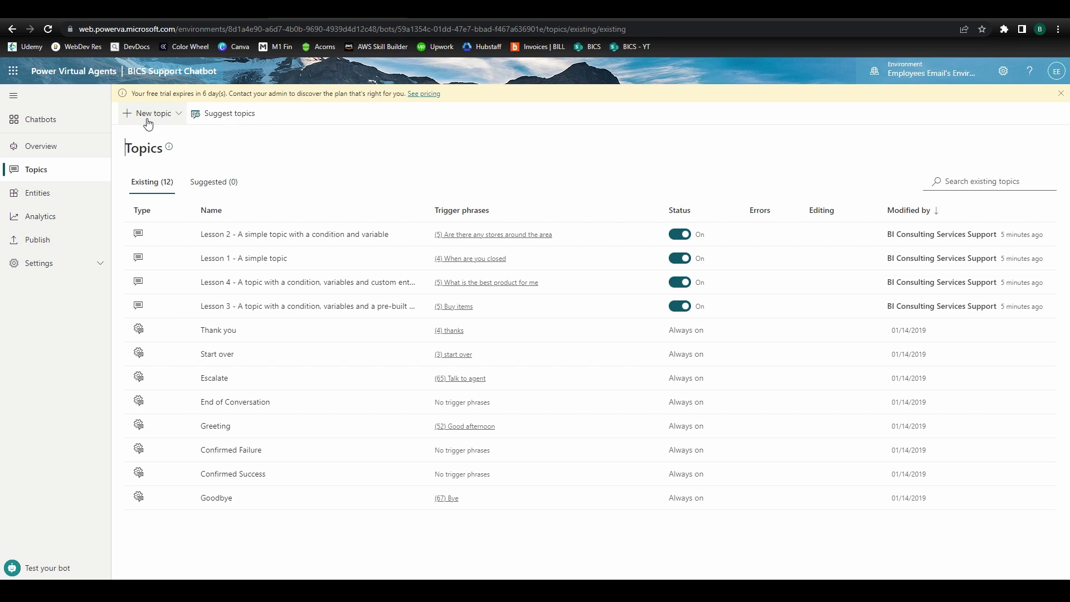
- Create a blank topic, name it 'IT Helpdesk', and place the cursor in its Add phrases box
left_click(149, 115)
left_click(159, 146)
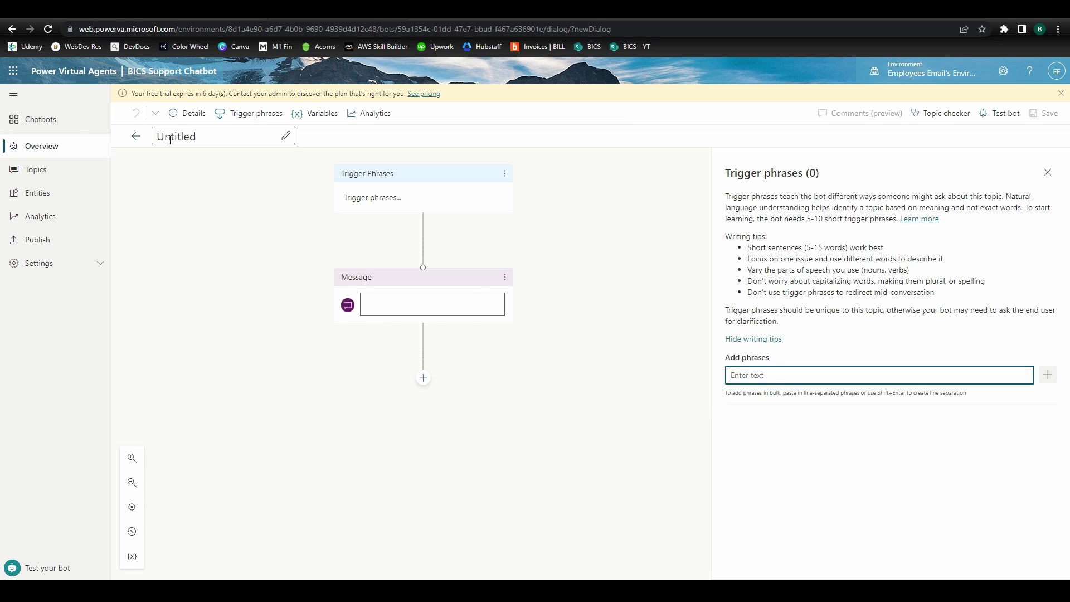
left_click(174, 137)
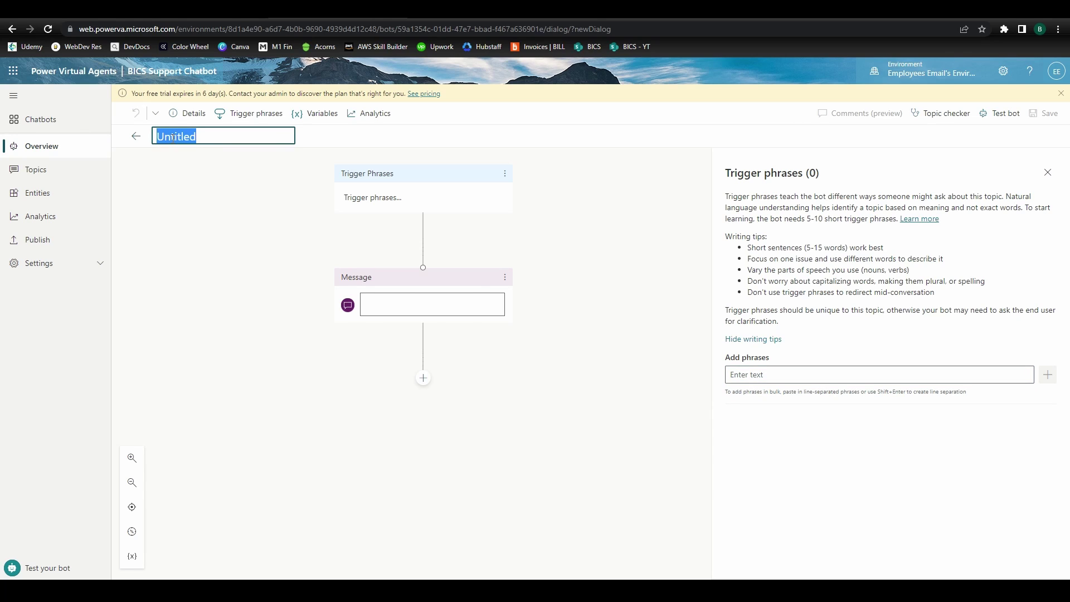
type("IT Helpdesk")
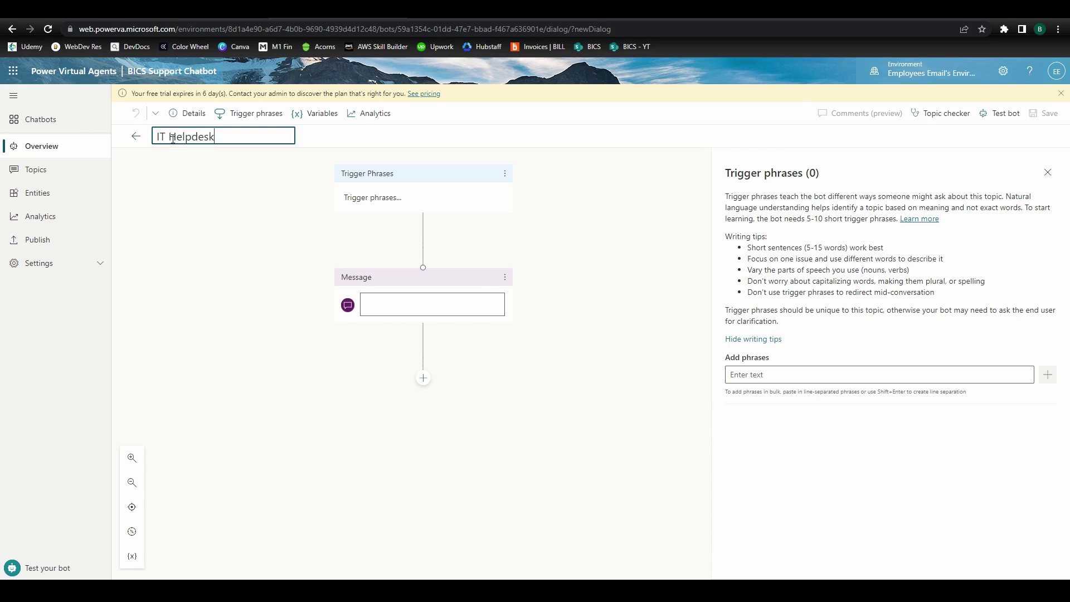
key("Return")
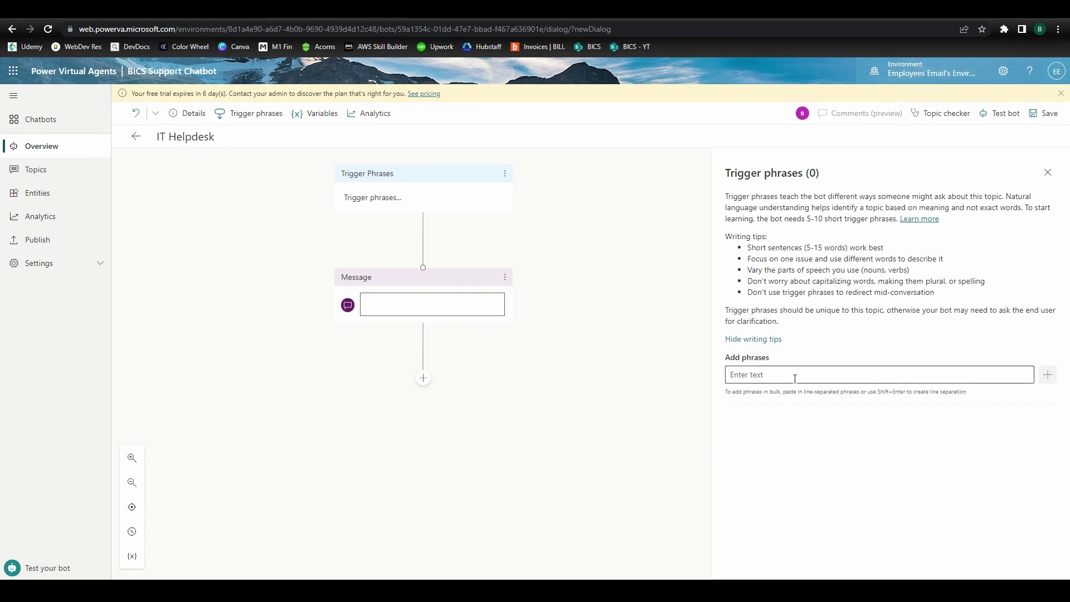
left_click(794, 379)
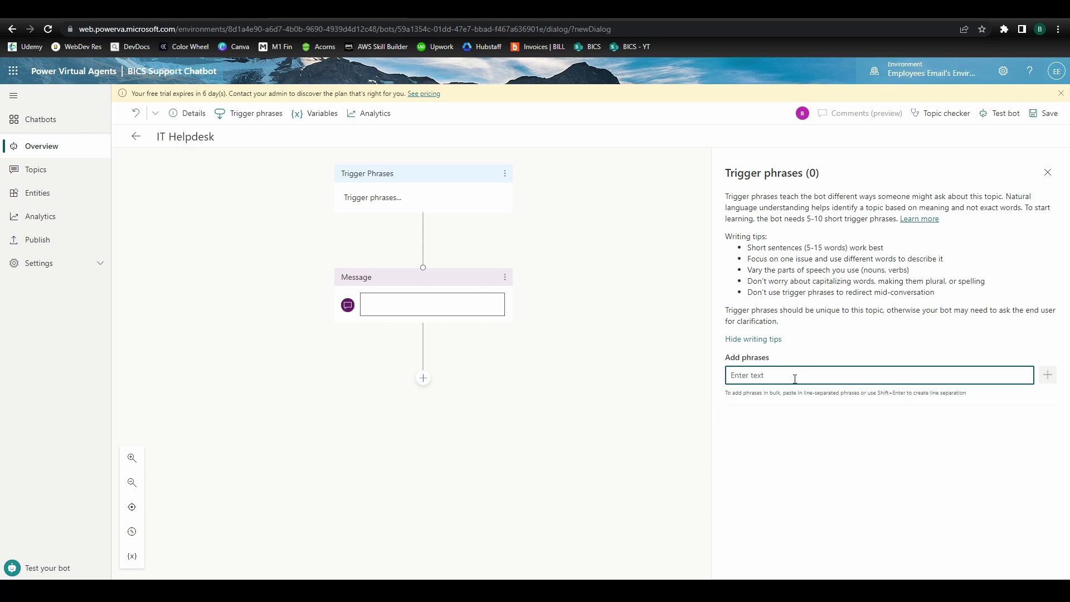
- Add phrases 'how do i contact it support', 'reset my password', OS update, VPN, plus eight pasted questions
type("how do i contact it support")
key("shift+Return")
type("reset my password")
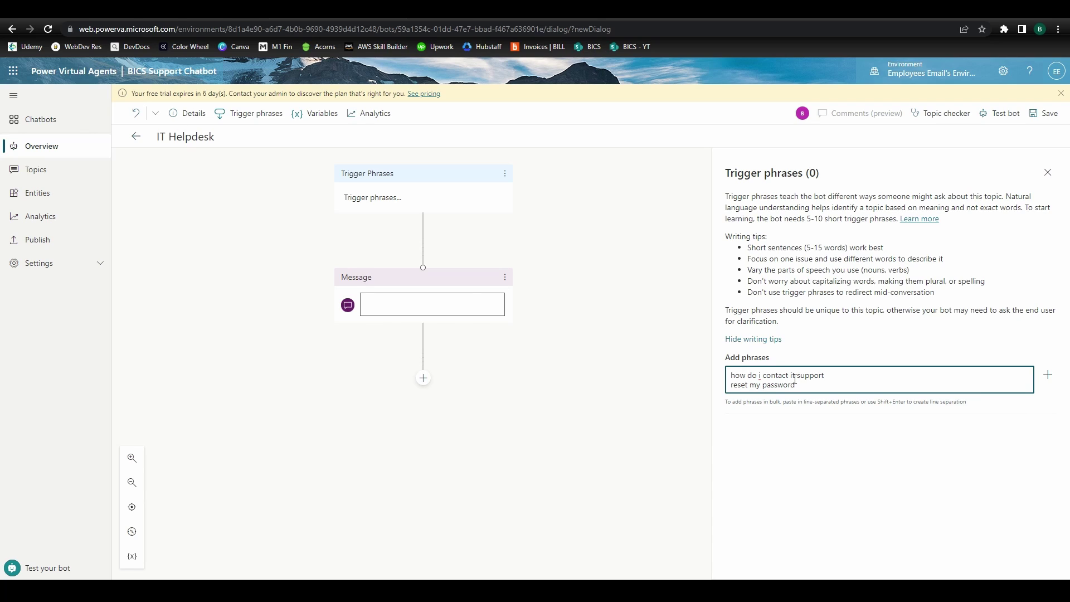
key("shift+Return")
type("update the operating syste")
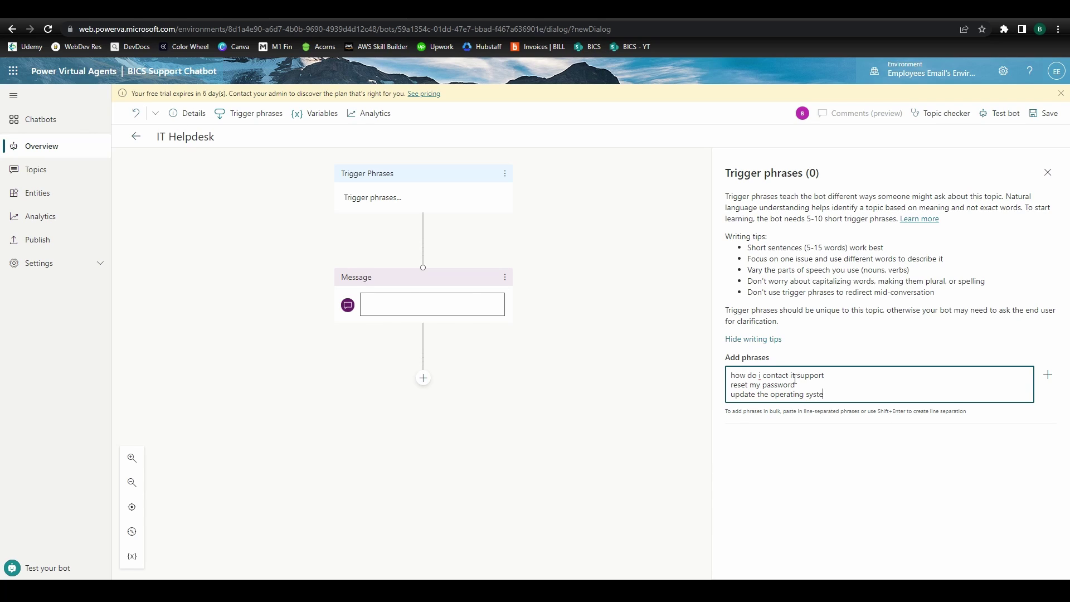
type("m on my device")
key("shift+Return")
type("how do i connect to the vpn")
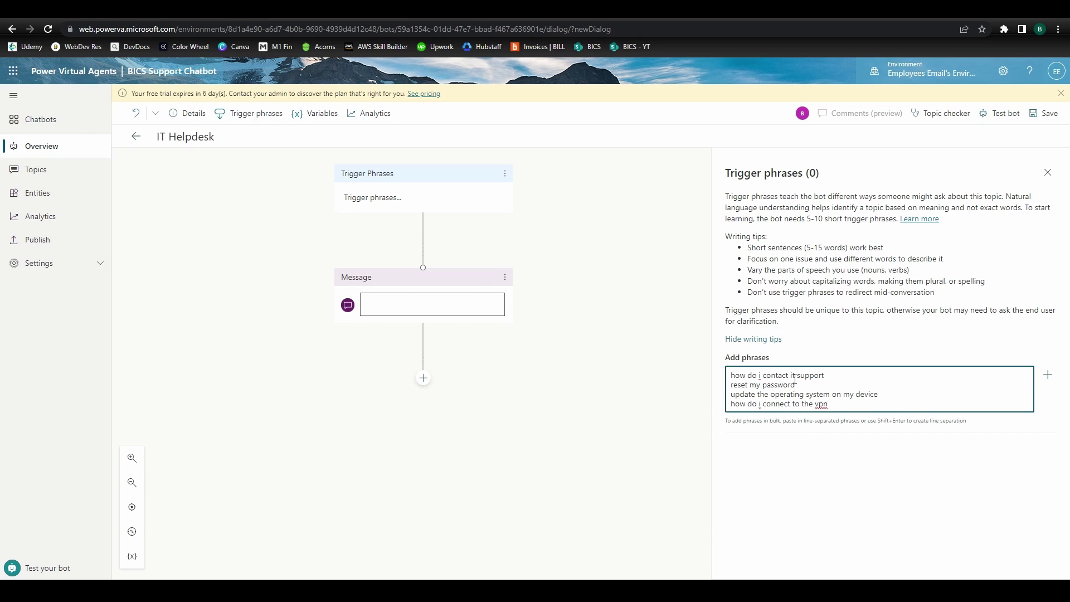
key("Return")
key("ctrl+v")
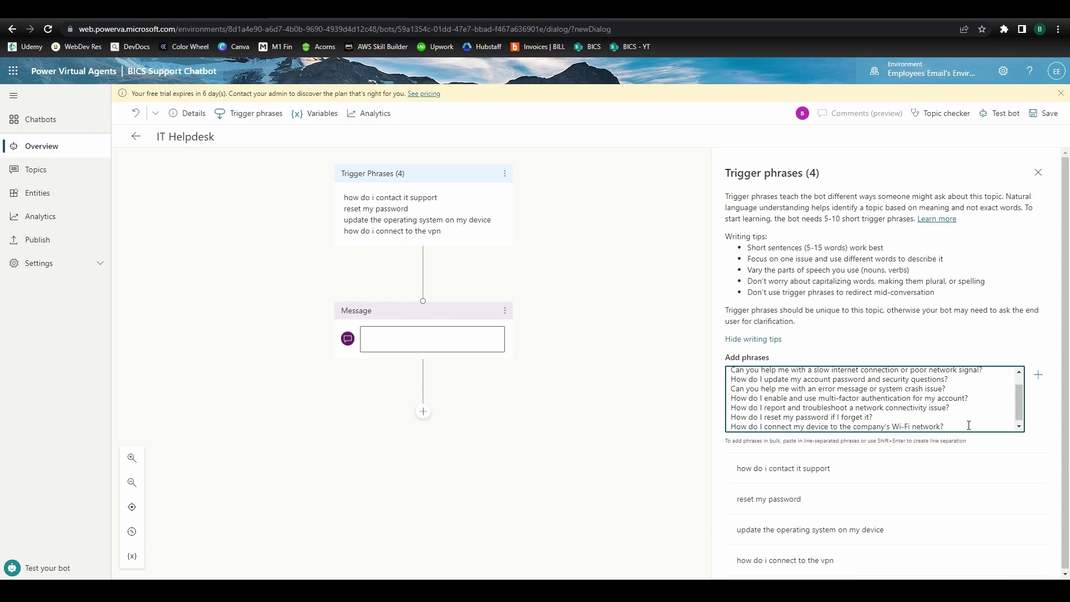
key("Return")
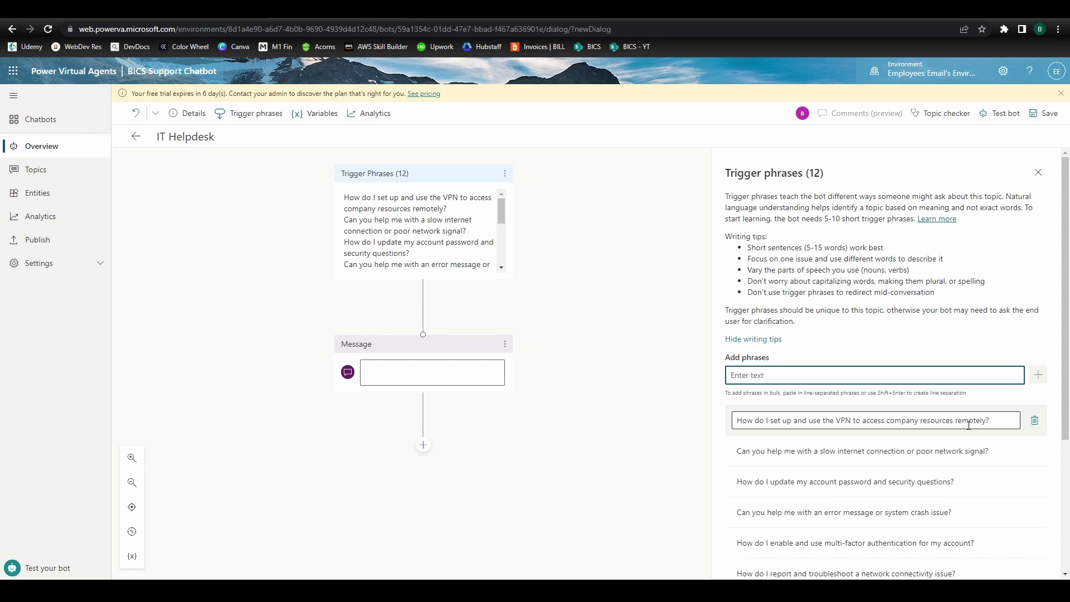
- Paste the BICS Support thank-you and helpdesk e-mail and phone into the reply, then save
left_click(447, 371)
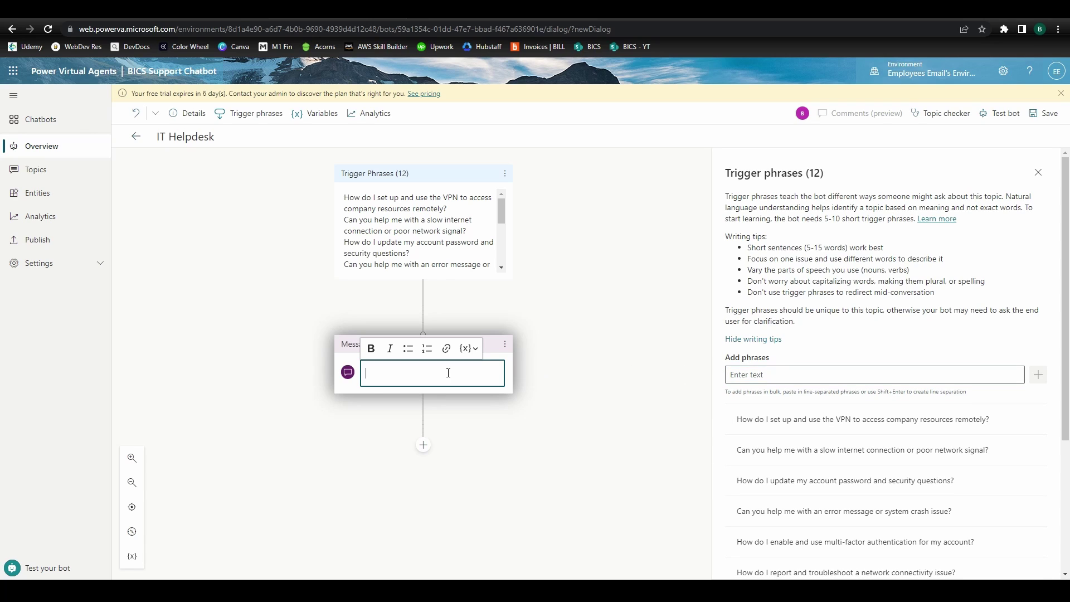
type("Thank you for contacting BICS Support!")
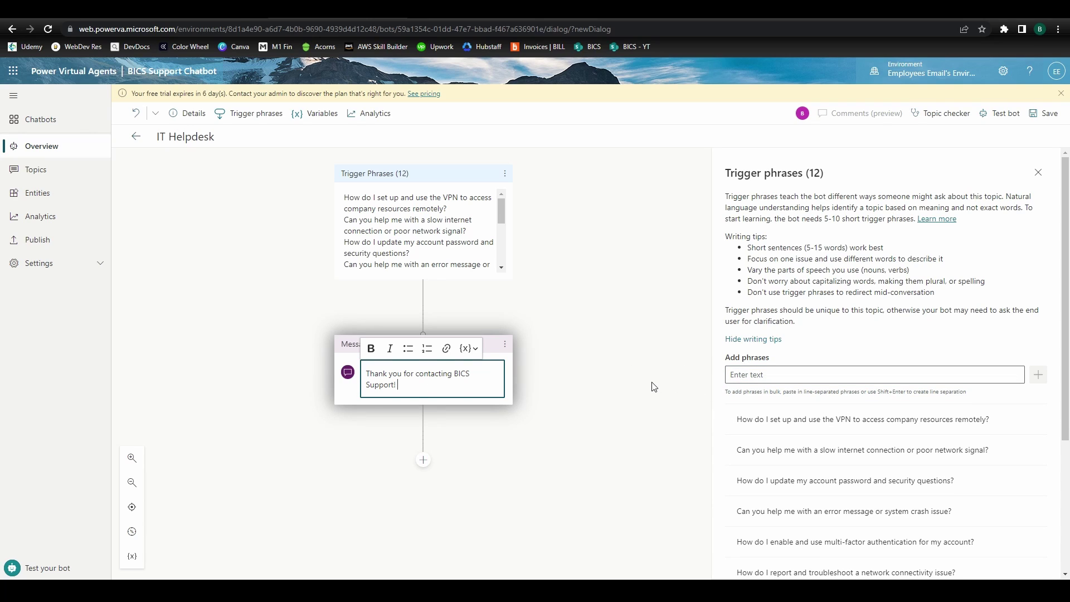
key("ctrl+v")
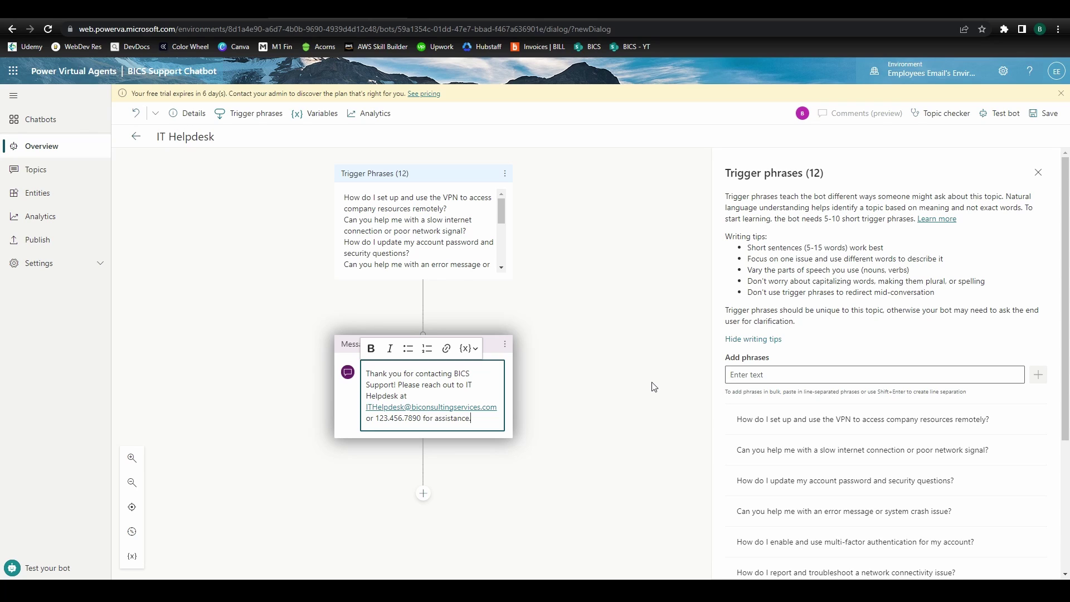
left_click(1045, 114)
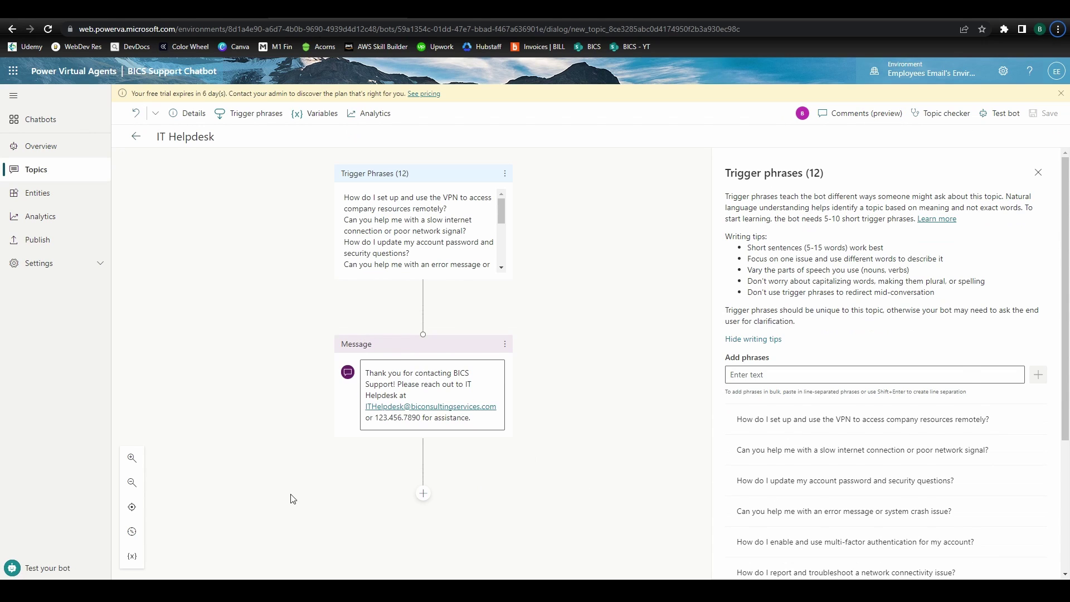
- In the test chat, send 'how do i update my account password?' and then 'let me log into my gmail'
left_click(50, 568)
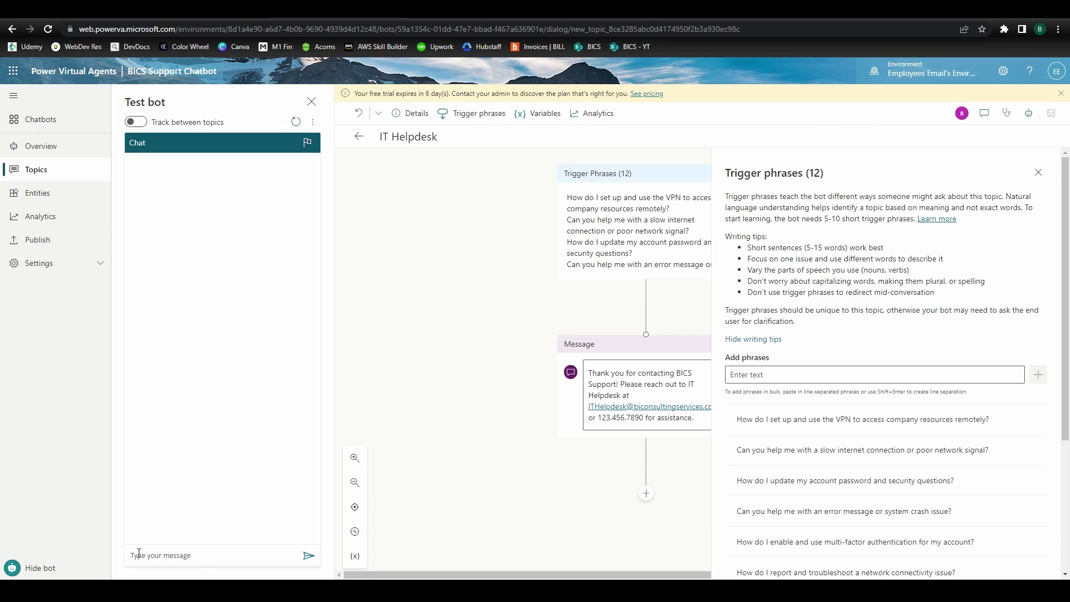
left_click(157, 557)
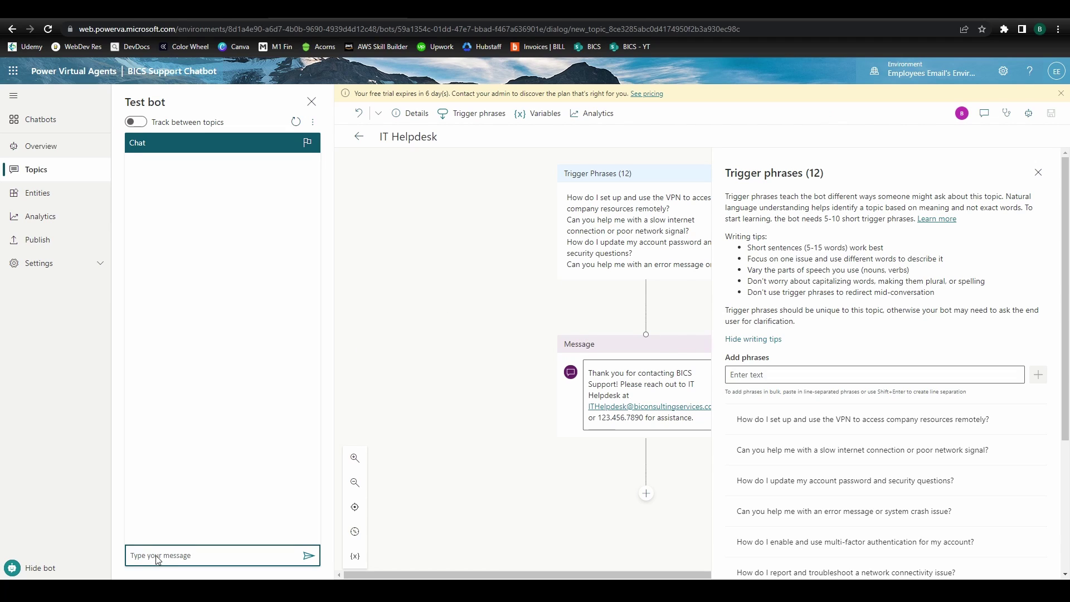
type("how do i upda")
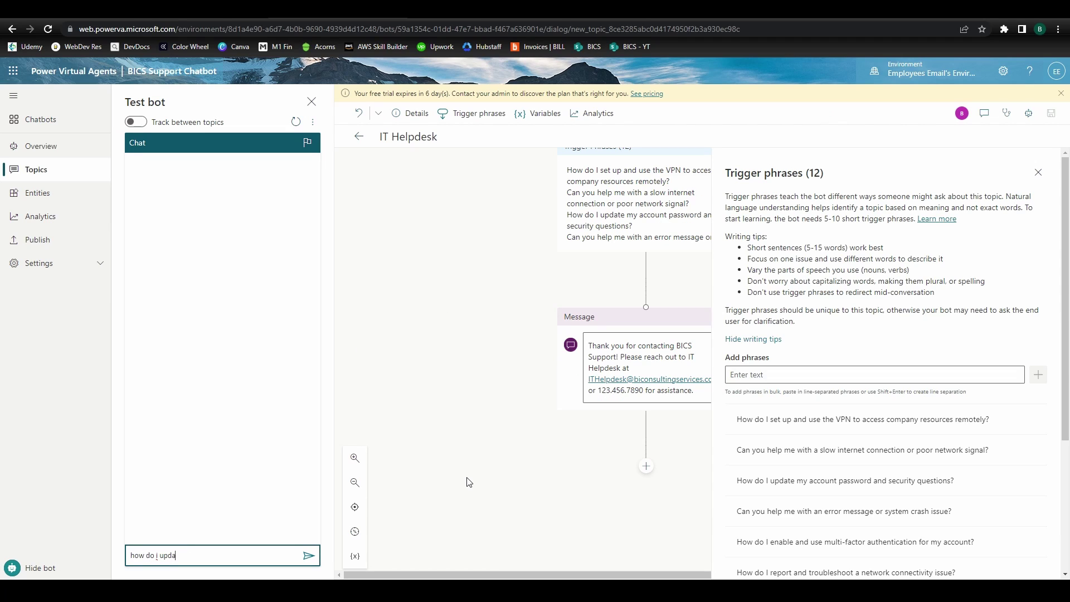
type("te my account password?")
key("Return")
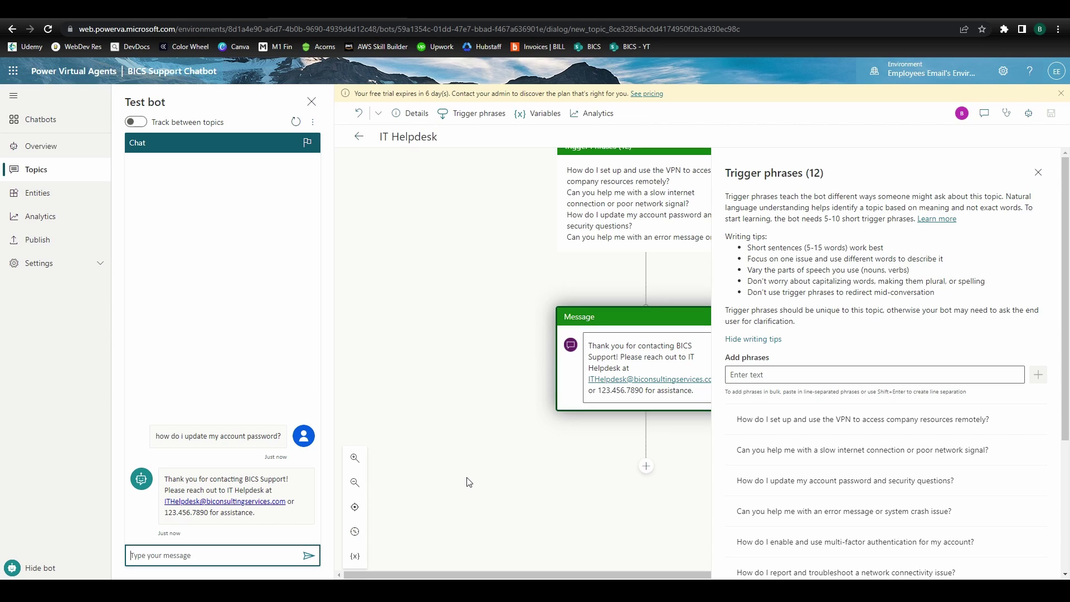
type("let me log into my gmail")
key("Return")
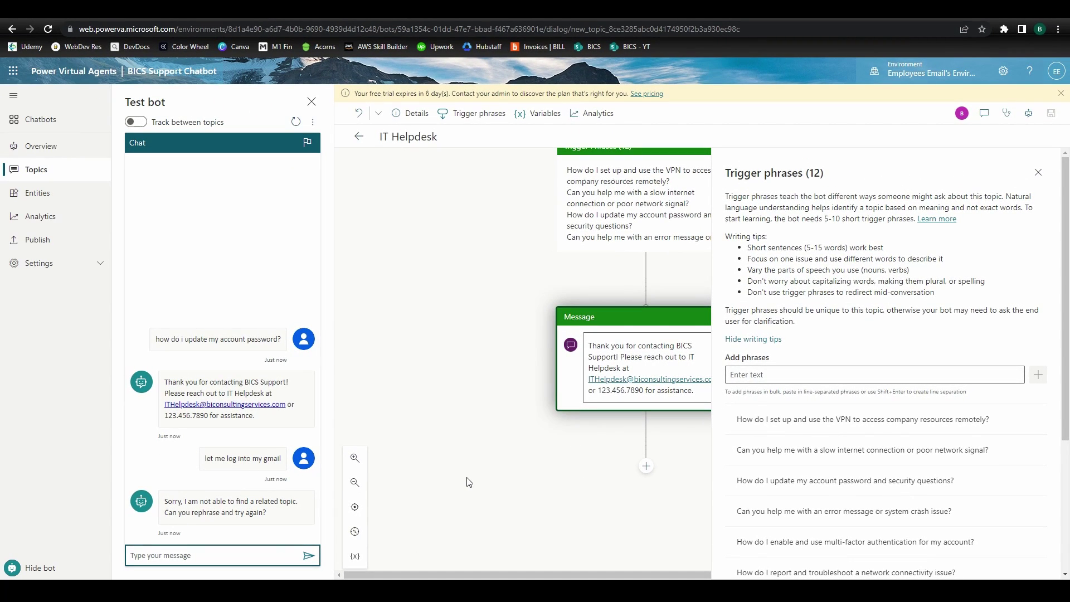
- Close the test chat and go back to the Topics list showing IT Helpdesk among 13 topics
left_click(311, 101)
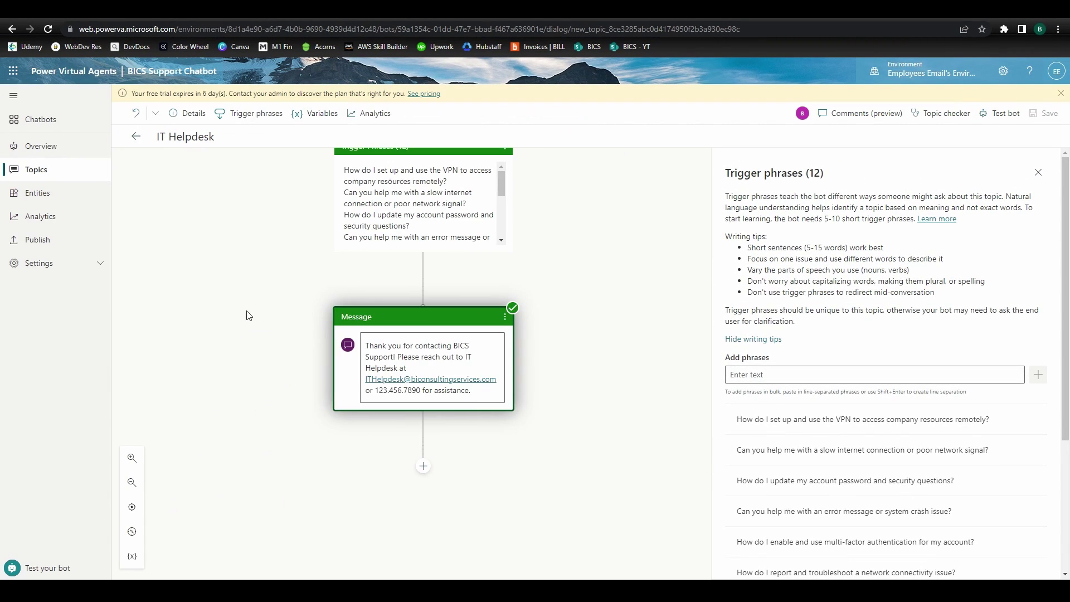
left_click(136, 136)
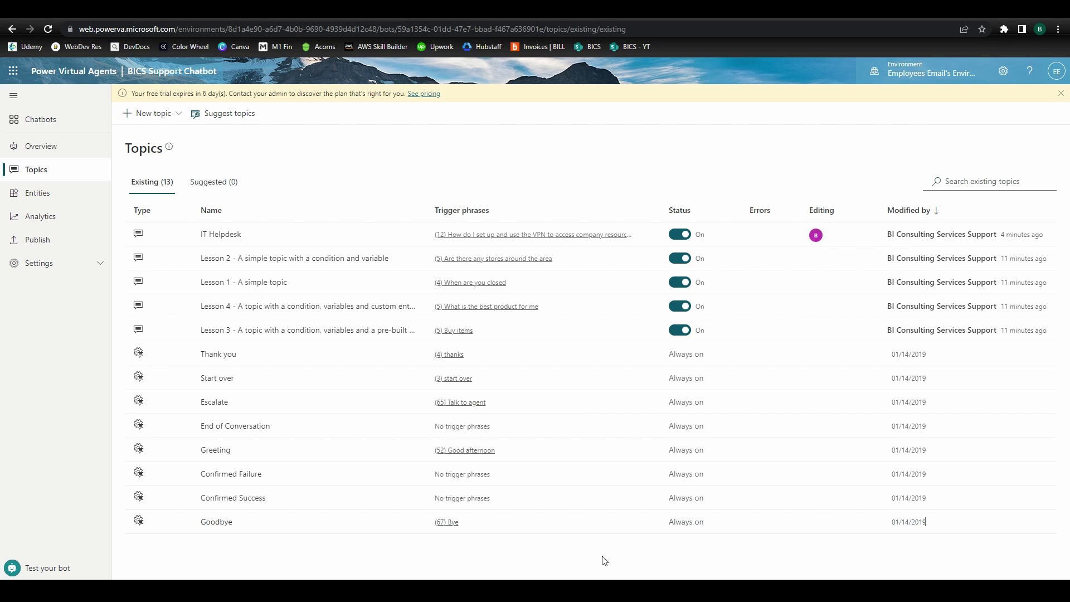
- Create a blank topic titled 'Sales Locations' and paste in its six sales-contact trigger phrases
left_click(149, 113)
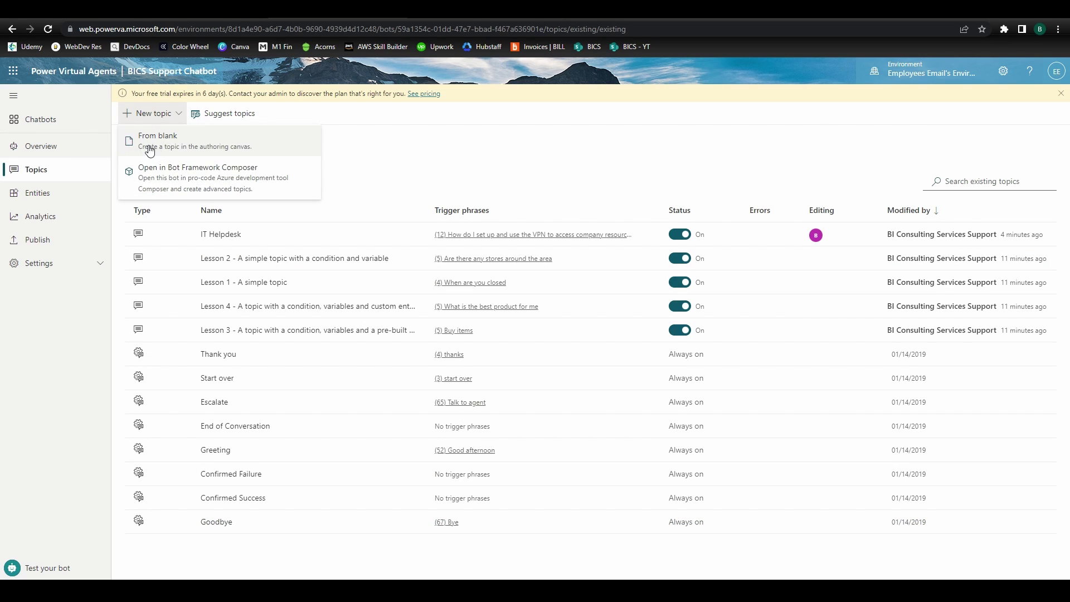
left_click(149, 146)
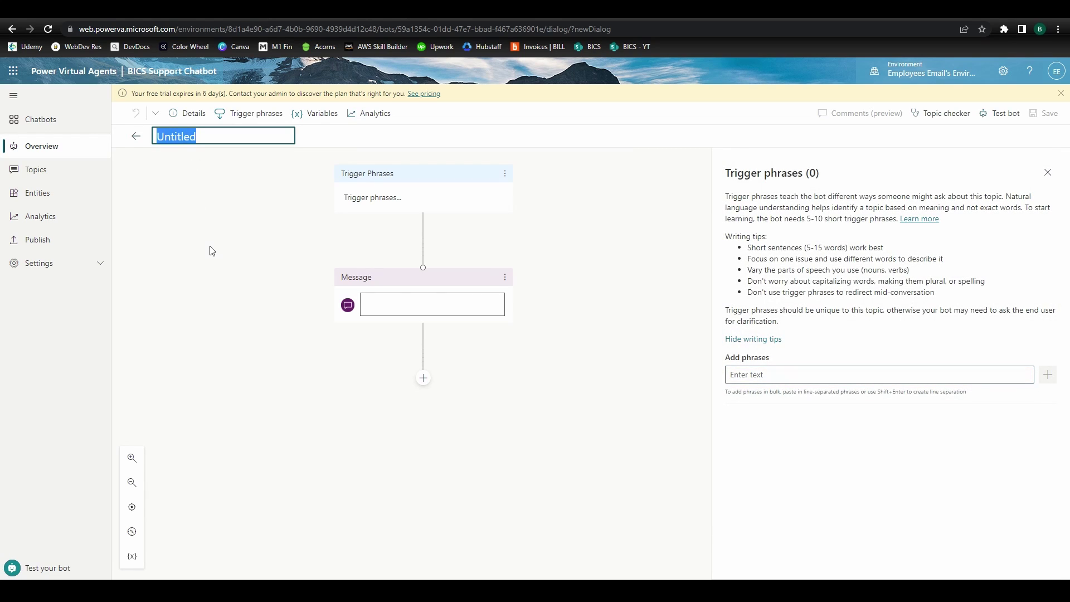
type("Sales Location")
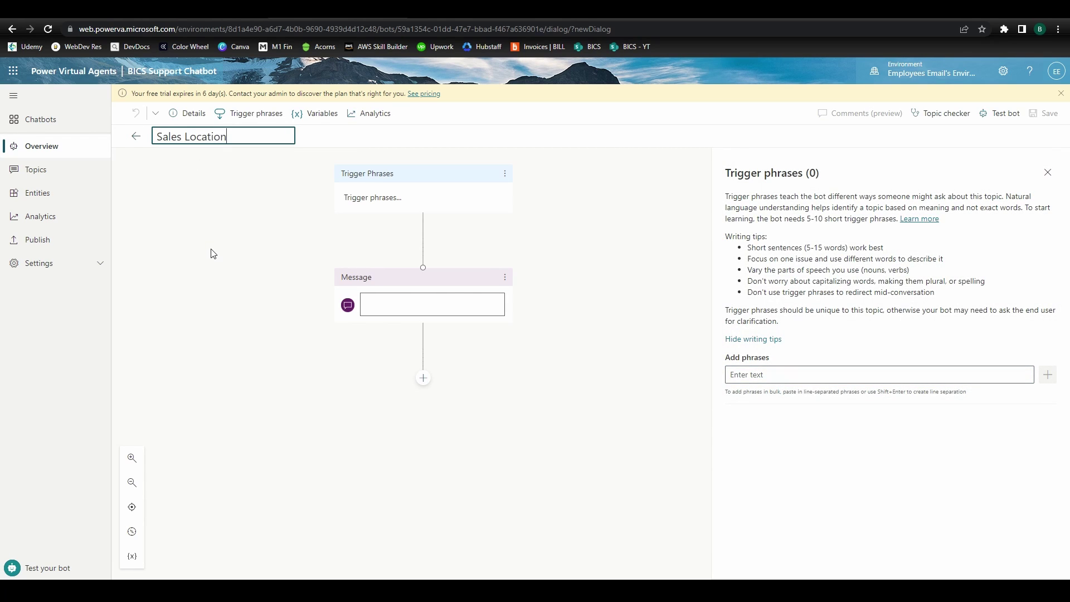
type("s")
key("Tab")
type("How do I contact the sales team? How do I contact Large Account Managers? How do I contact Client Relationship Managers? Who are the regional sales leaders? How do I get in touch with sales? How can I set up a meeting with the sales team?")
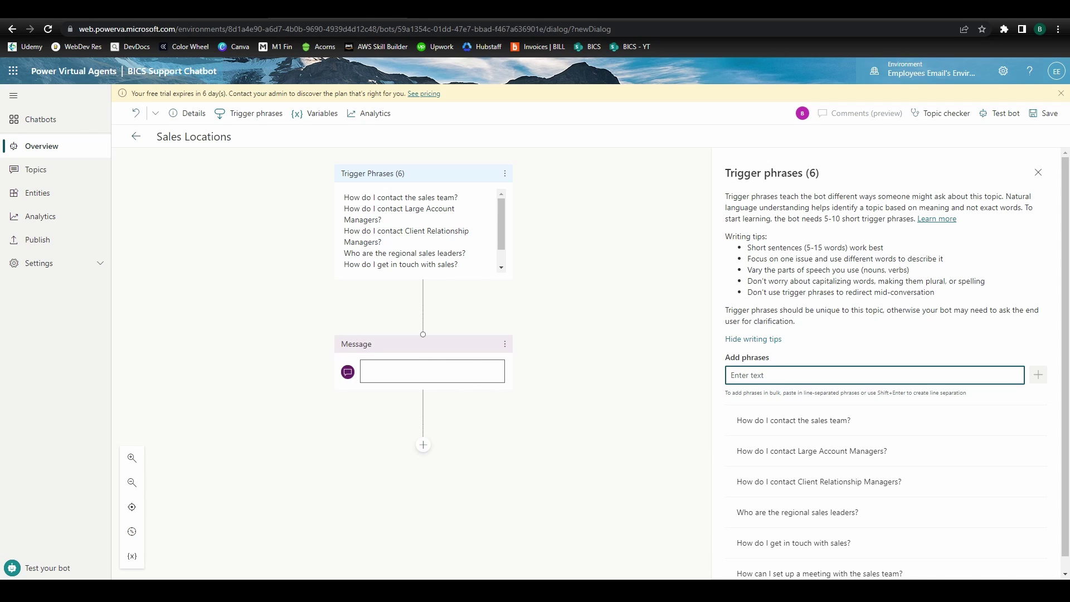
- Write the topic's reply 'I'm happy to get you in touch with the Regional Sales office location!'
left_click(418, 372)
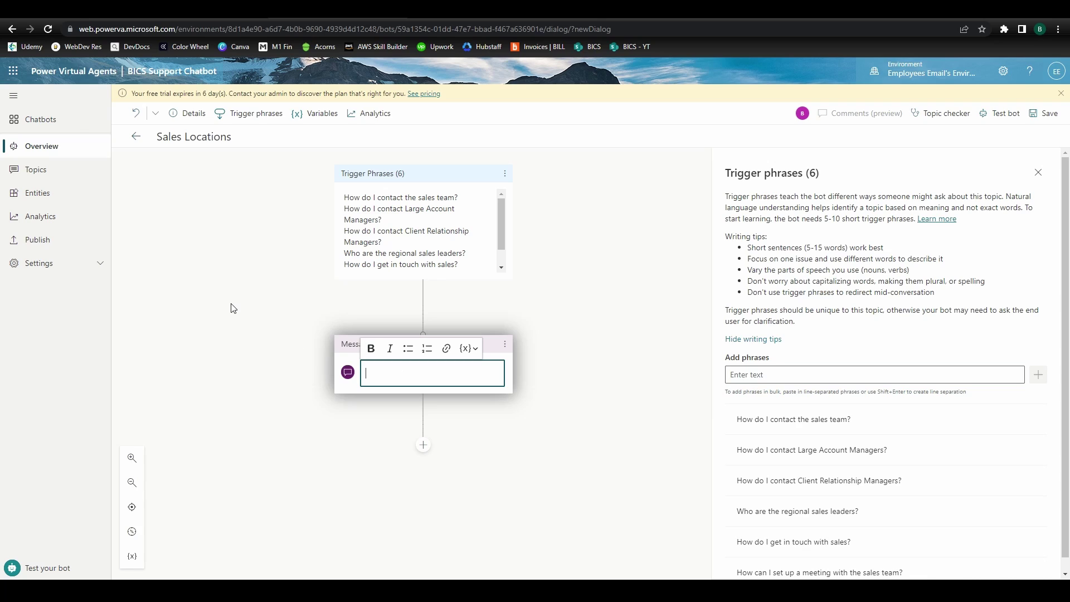
type("I'm happy to get you in")
type("touch with the Regional Sales office location!")
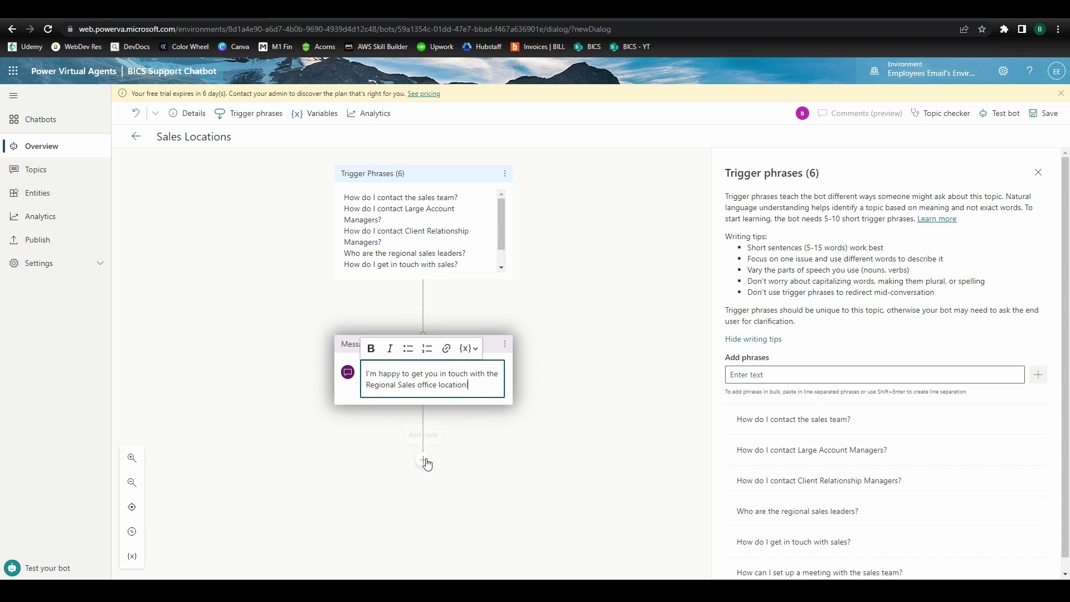
- Add a question step asking 'Which location would you like to contact?'
left_click(423, 461)
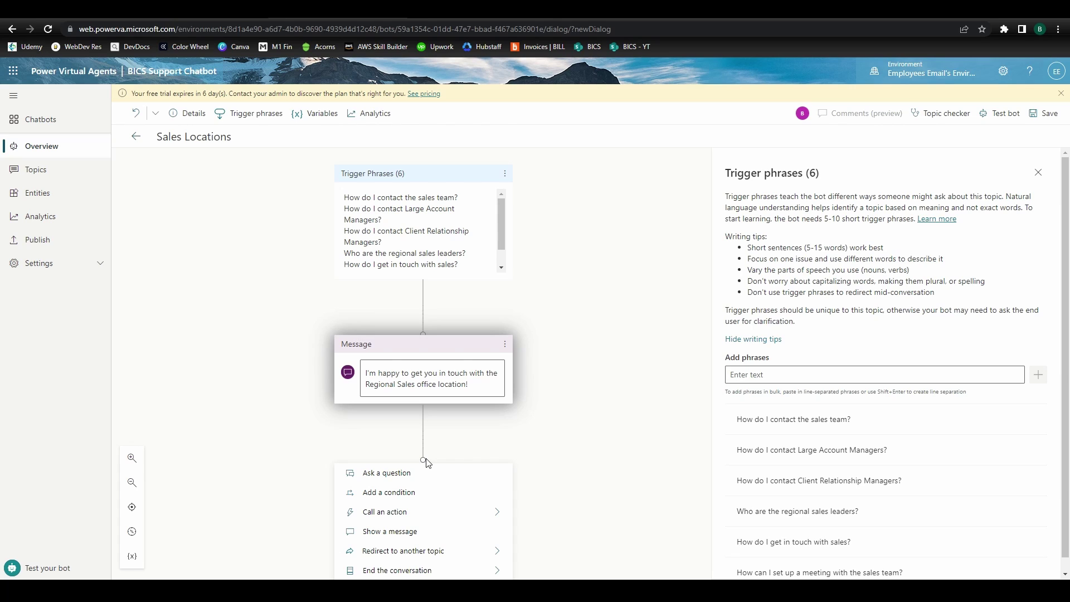
left_click(402, 473)
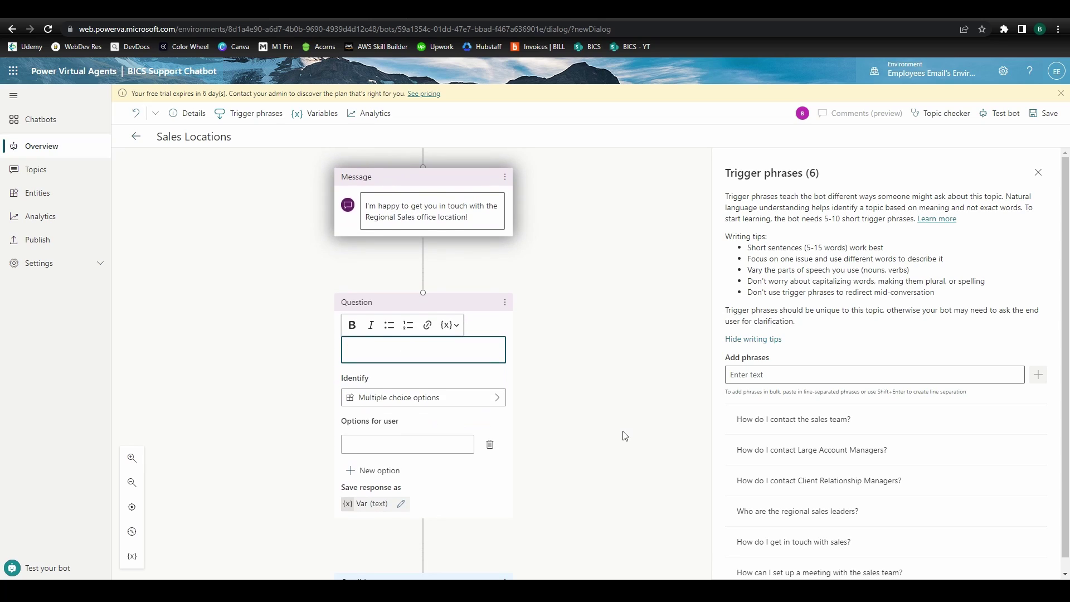
type("Which location would you like to contact?")
- Give the question the answer options Charlotte, Chicago and Seattle, then close Trigger phrases
left_click(421, 444)
type("Charlotte")
left_click(384, 469)
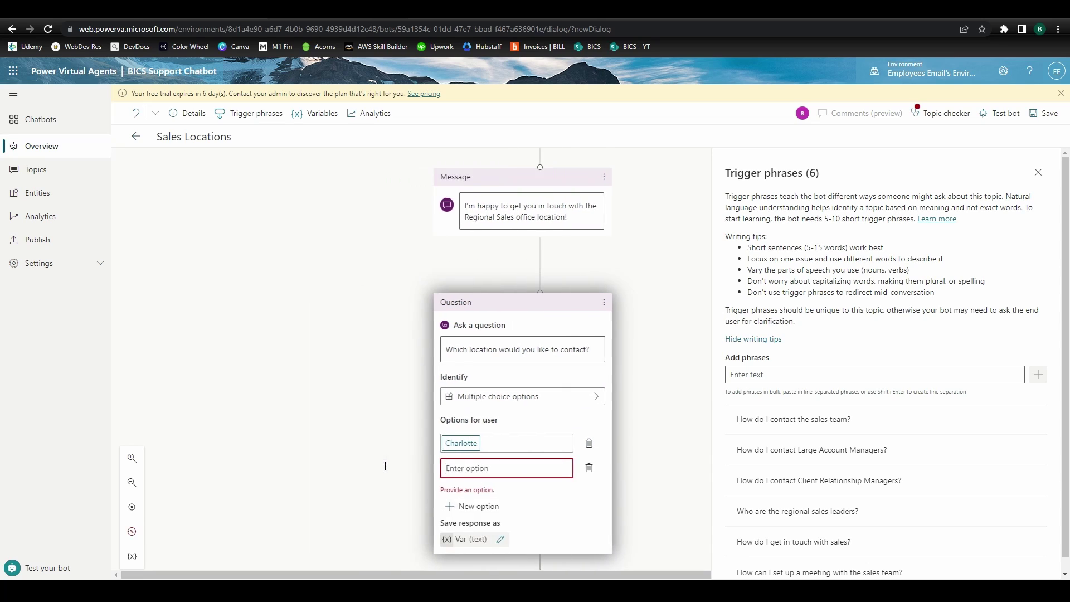
type("Chicago")
key("Return")
left_click(475, 495)
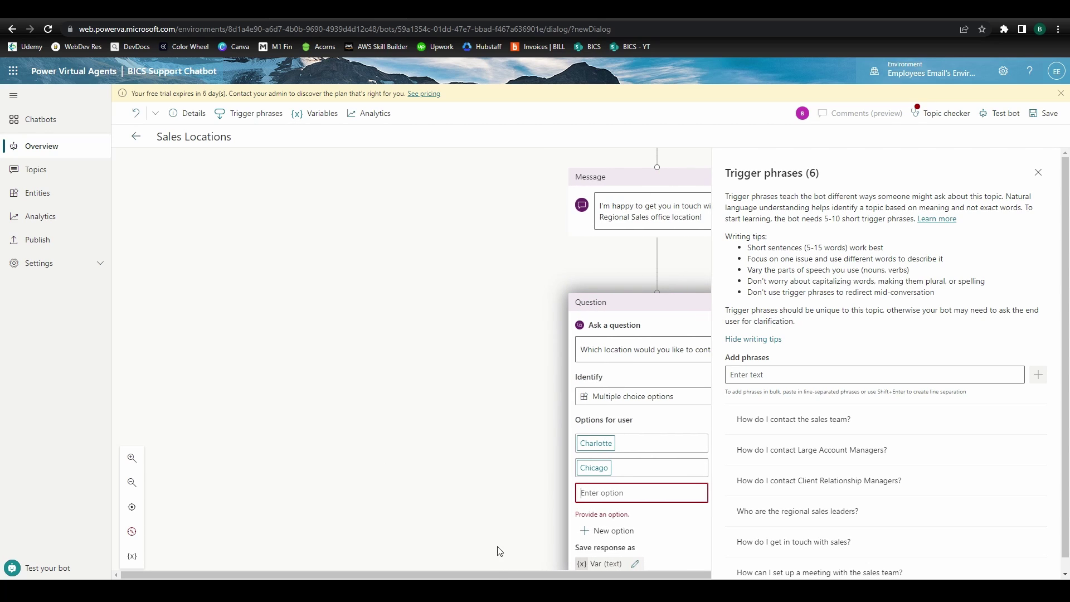
type("Seattle")
key("Return")
left_click(1038, 173)
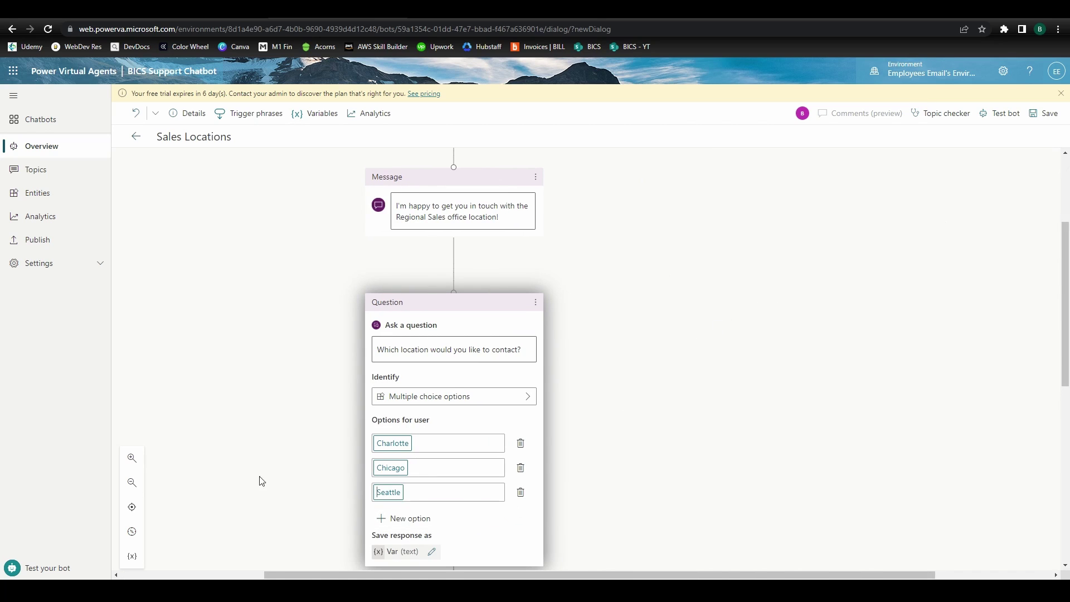
scroll(557, 335, "down", 6)
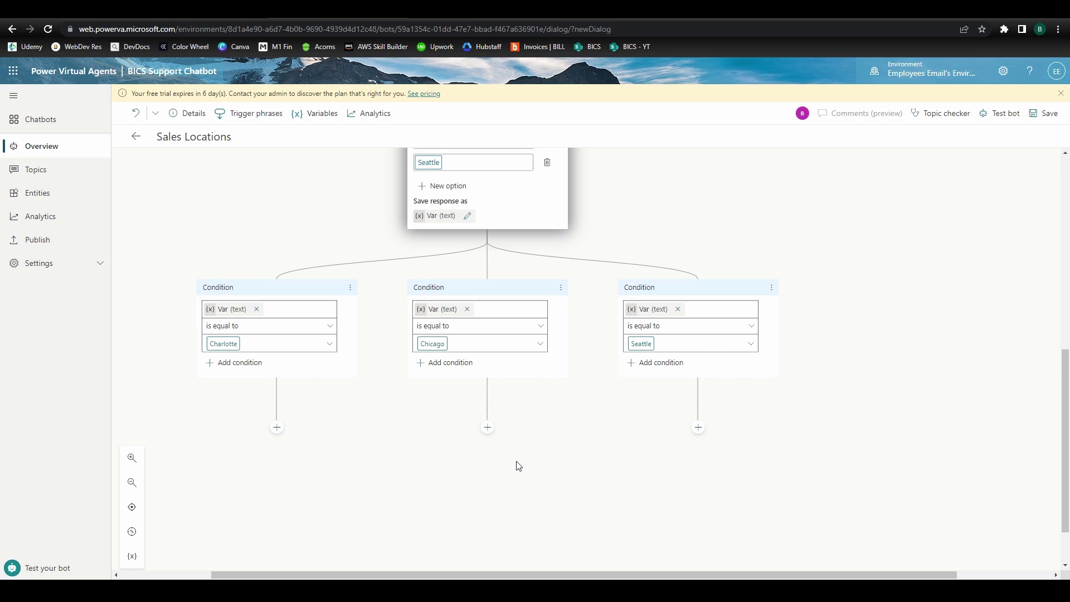
- Rename the response variable to sales_location, paste the Charlotte sales contact message under its branch, and save
left_click(467, 216)
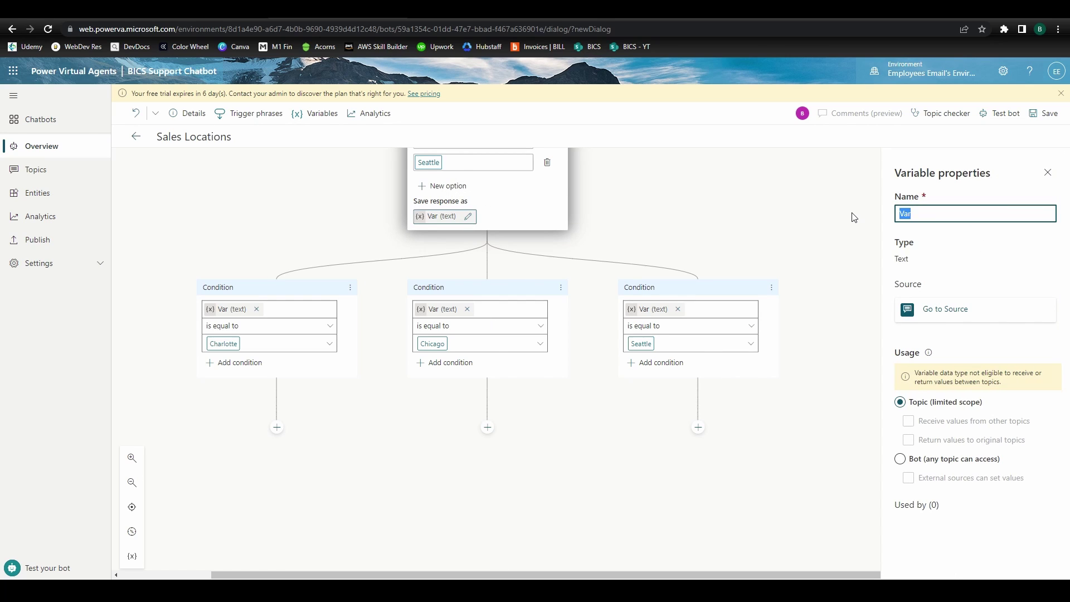
type("sales_location")
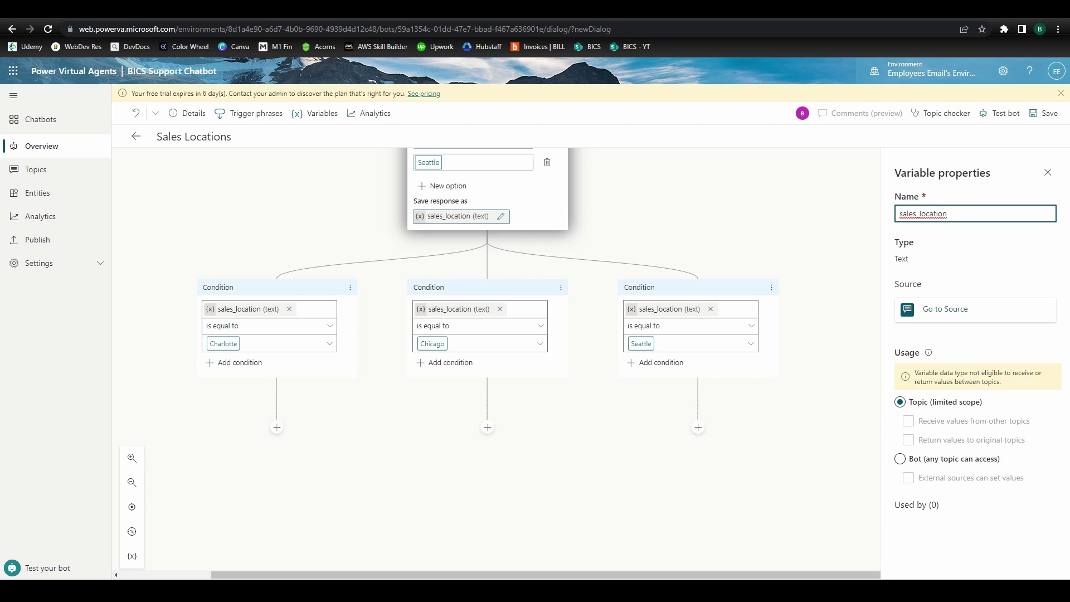
left_click(277, 428)
left_click(255, 474)
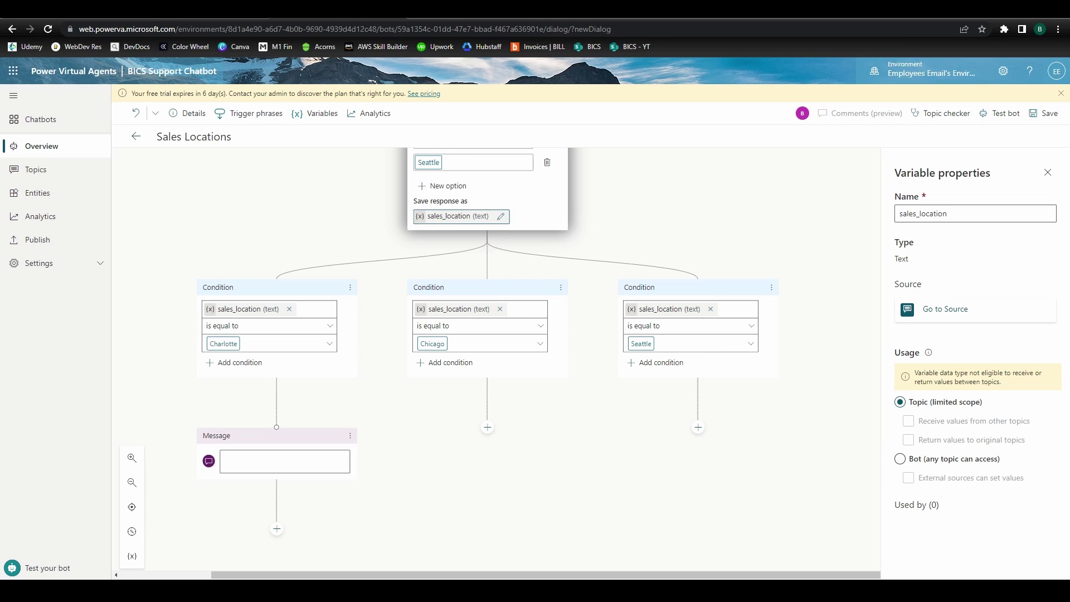
left_click(289, 460)
key("ctrl+v")
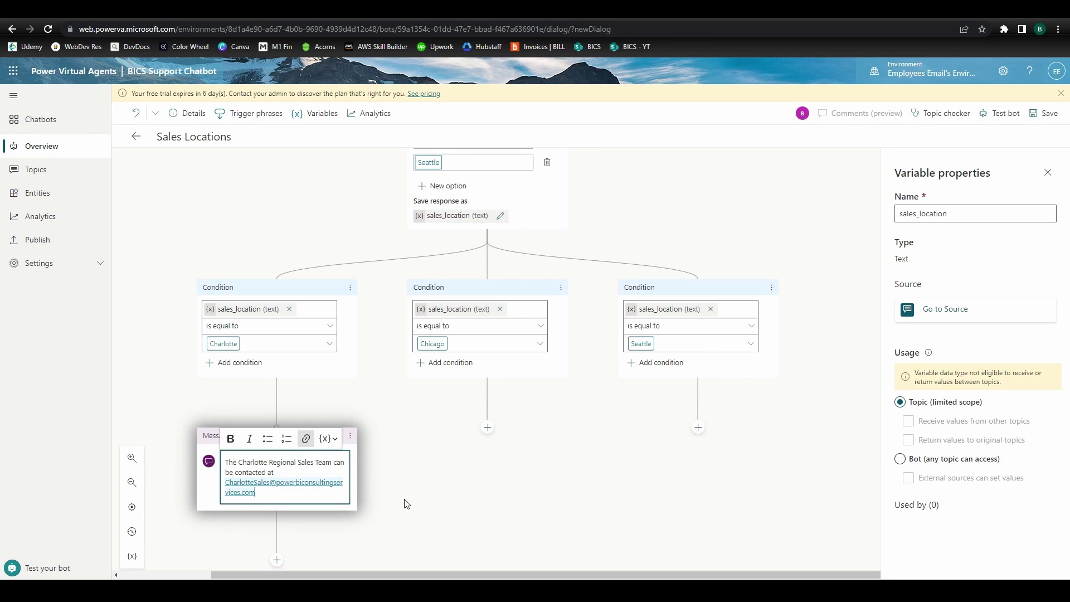
left_click(405, 503)
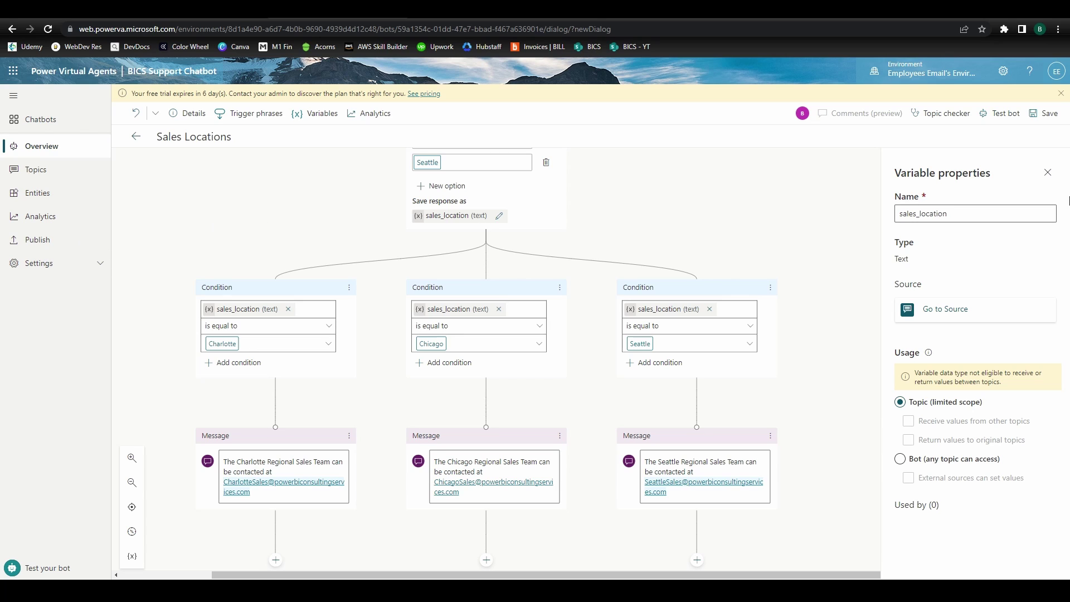
left_click(1047, 113)
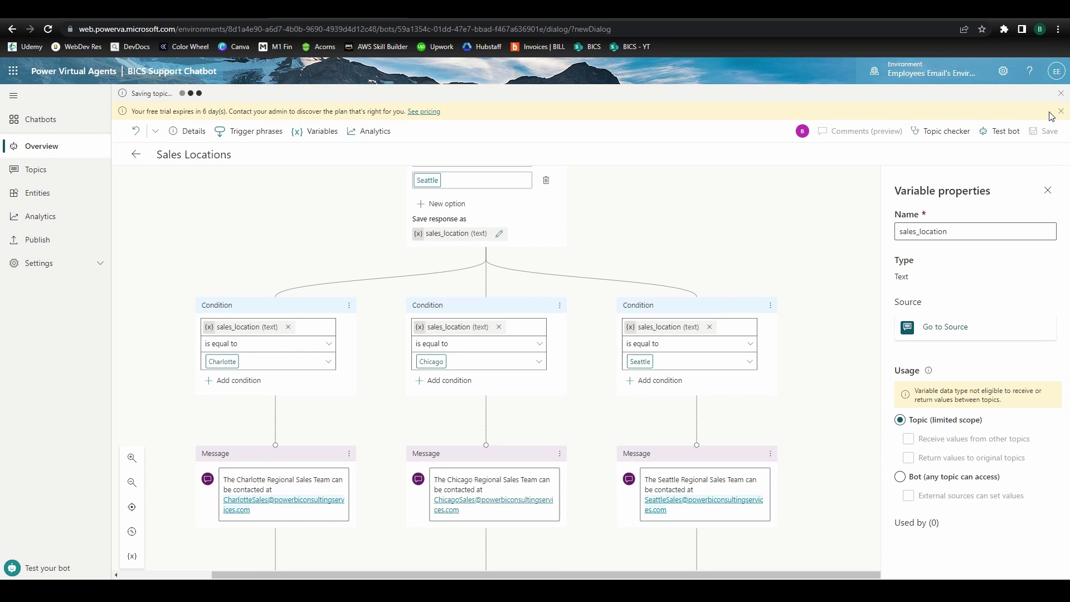
- In the test chat, ask 'how do i contact the sales team'
left_click(46, 566)
left_click(164, 557)
type("how")
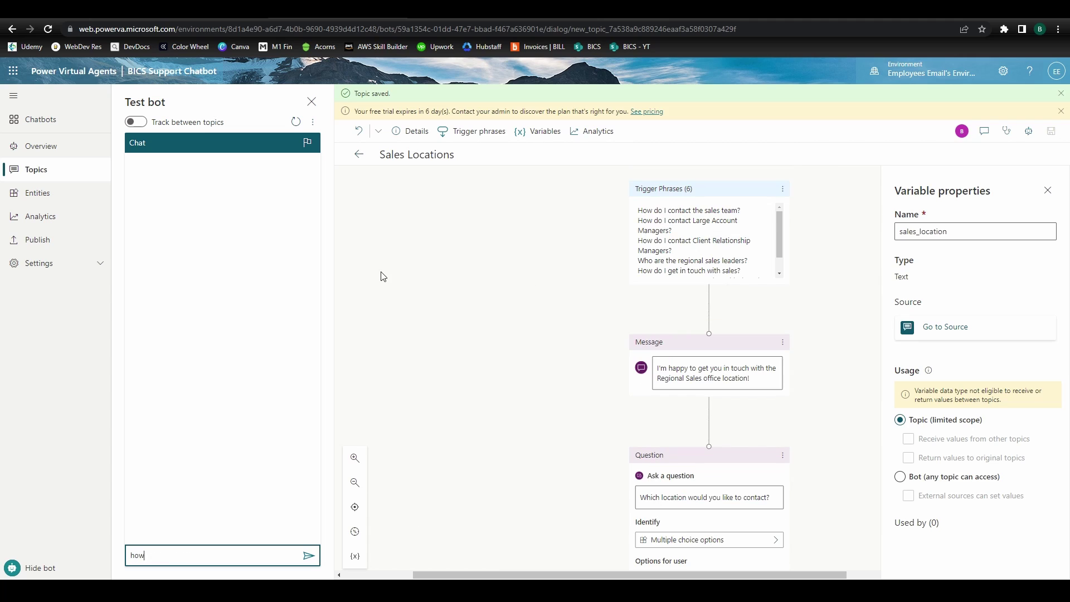
type(" do i contact the sales team")
key("Return")
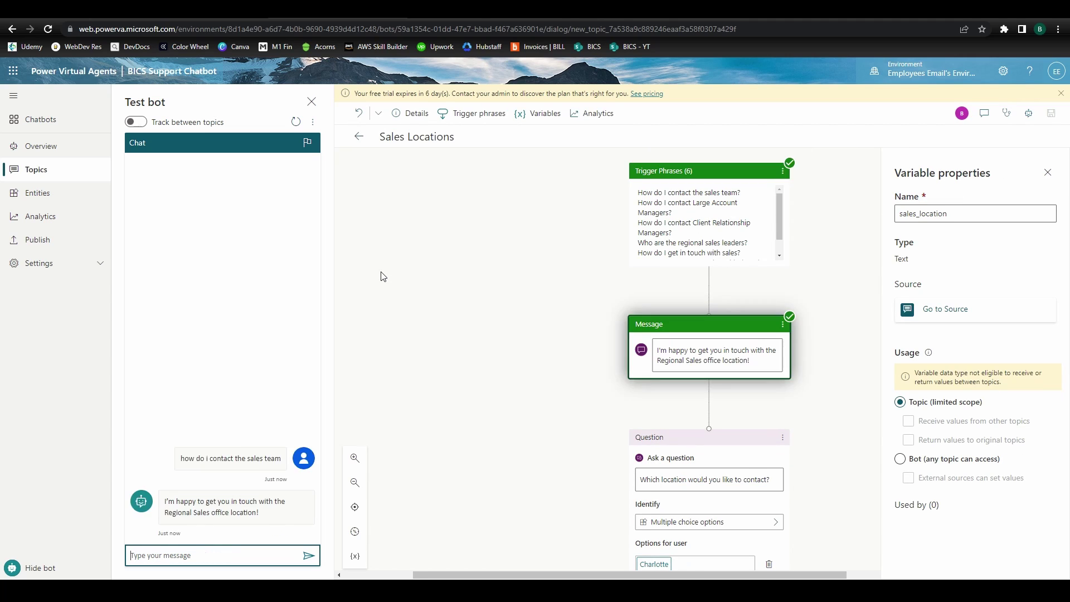
- With Track between topics on, resend the sales question, choose Seattle, then ask 'how do i connect to the vpn'
left_click(136, 121)
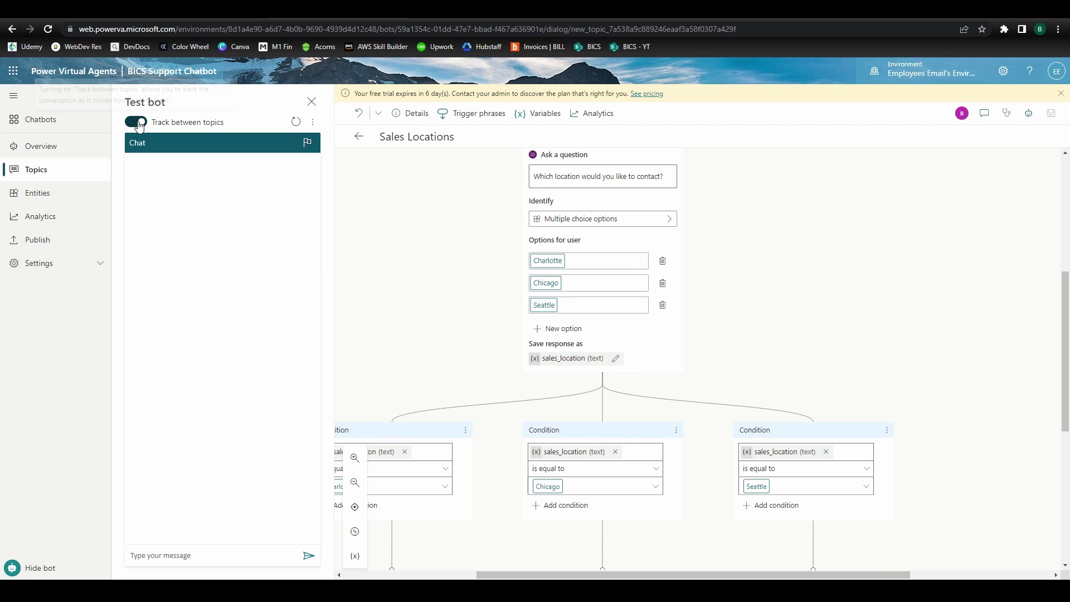
left_click(251, 554)
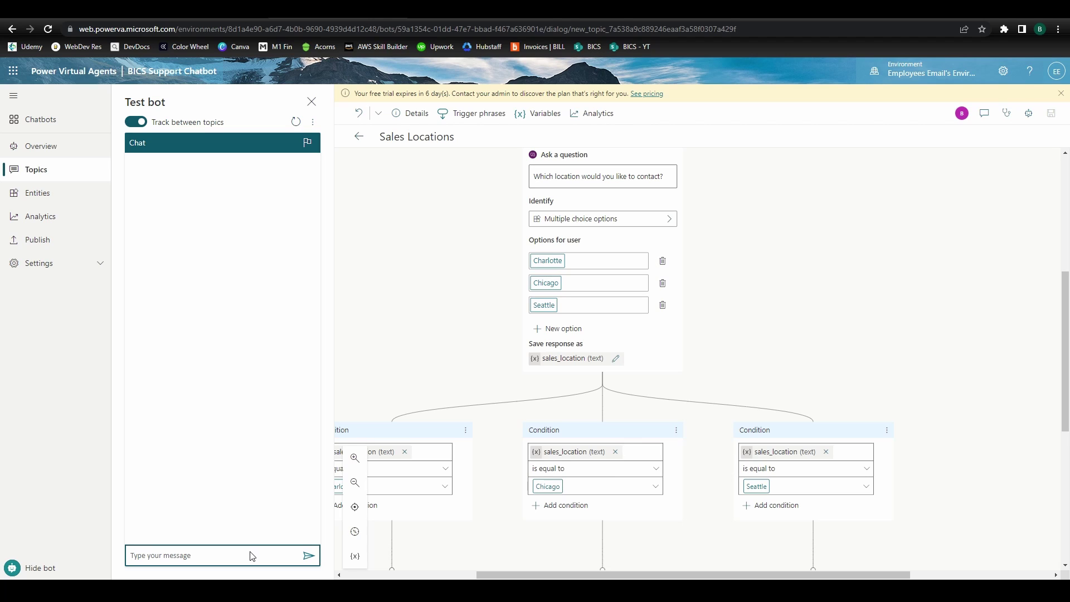
type("how do i contact the sales team")
key("Return")
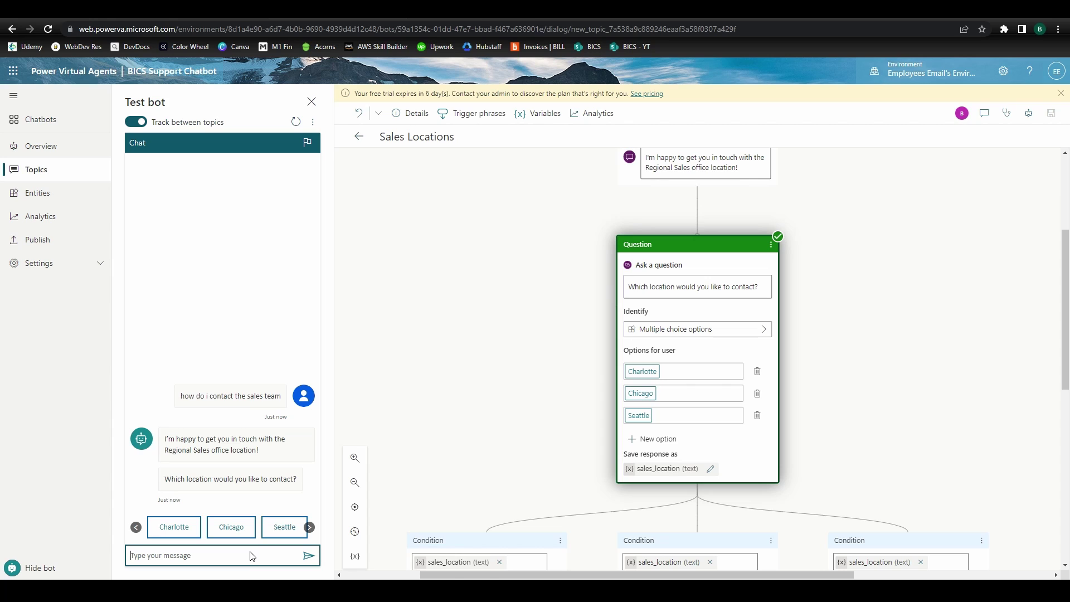
left_click(284, 527)
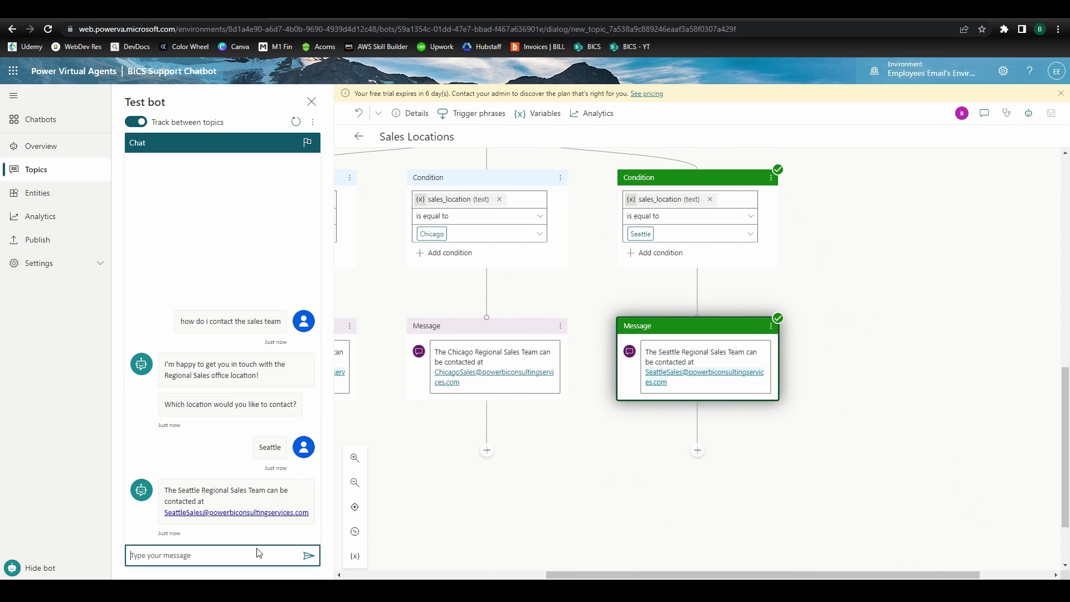
type("how do i connect to the vpn")
key("Return")
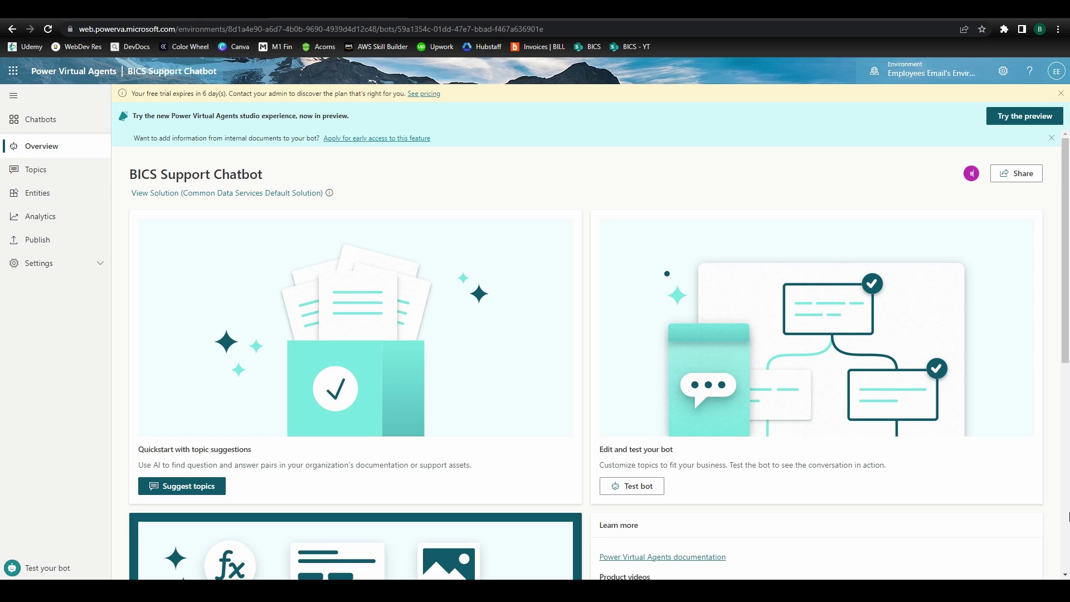
- Publish the bot's latest content
left_click(48, 248)
left_click(158, 199)
left_click(545, 339)
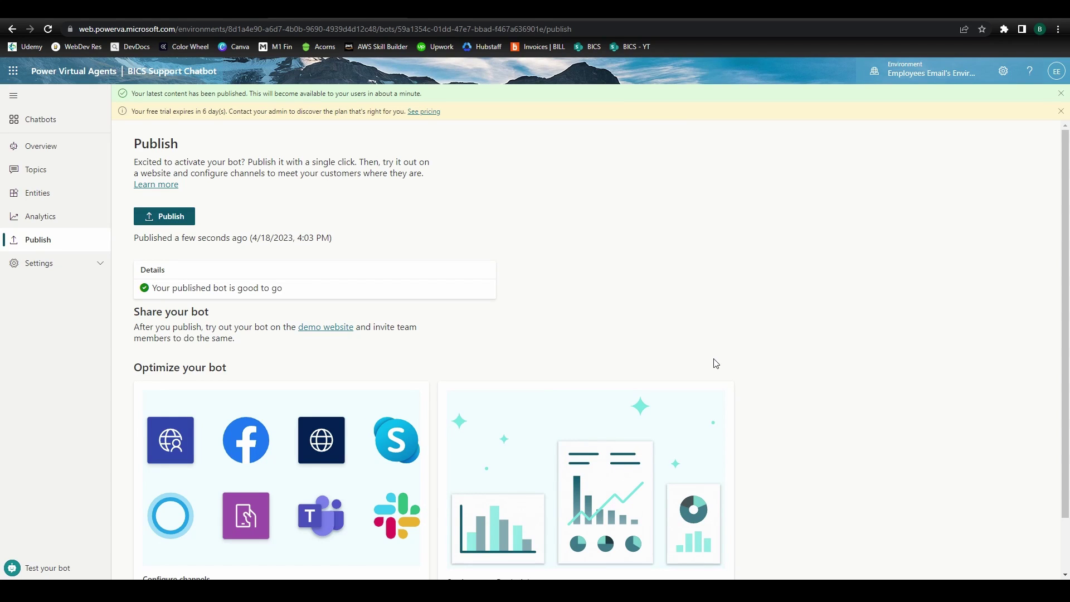
- Turn on the Microsoft Teams channel and review its Edit details, Settings and Availability options
scroll(716, 364, "down", 3)
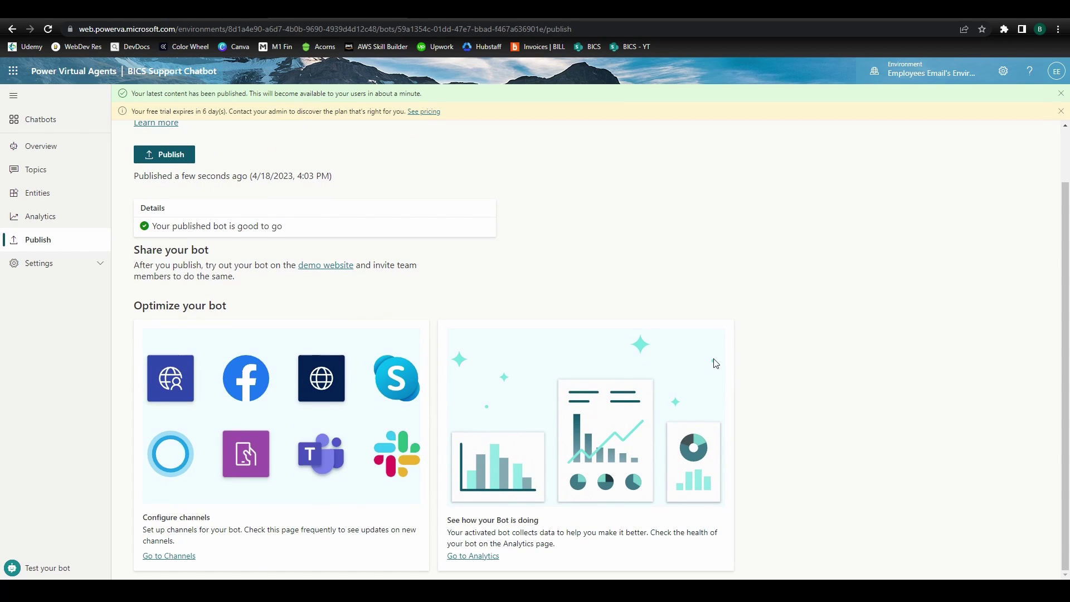
left_click(185, 557)
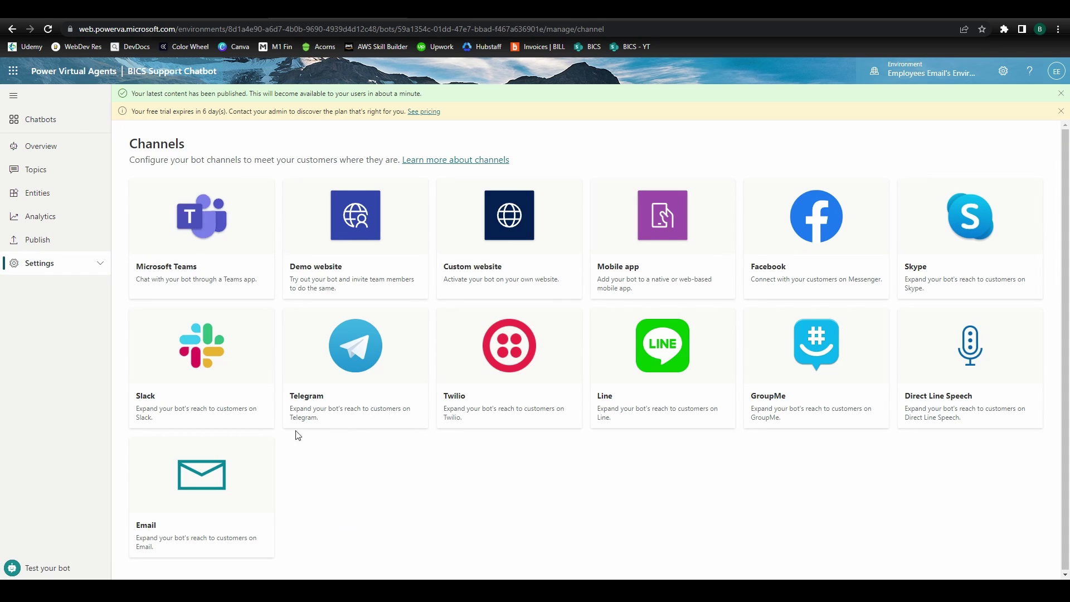
left_click(217, 261)
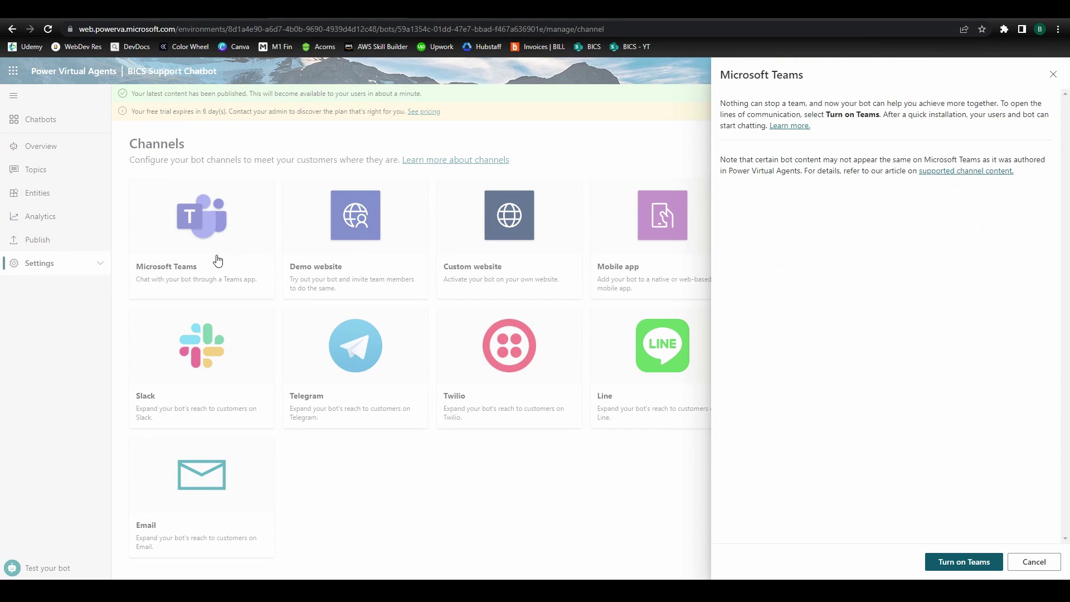
left_click(958, 559)
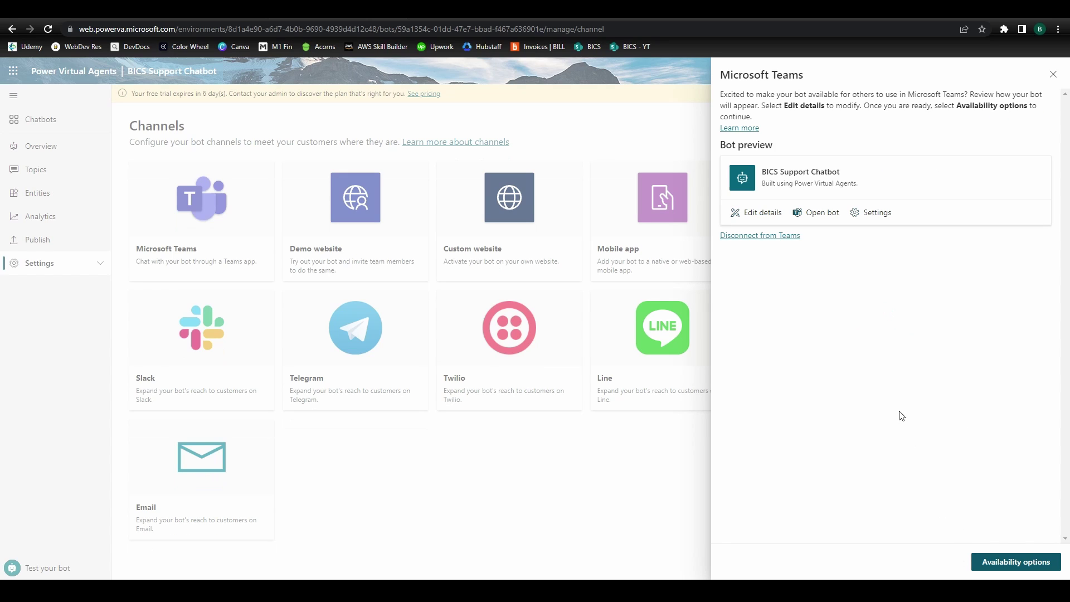
left_click(772, 213)
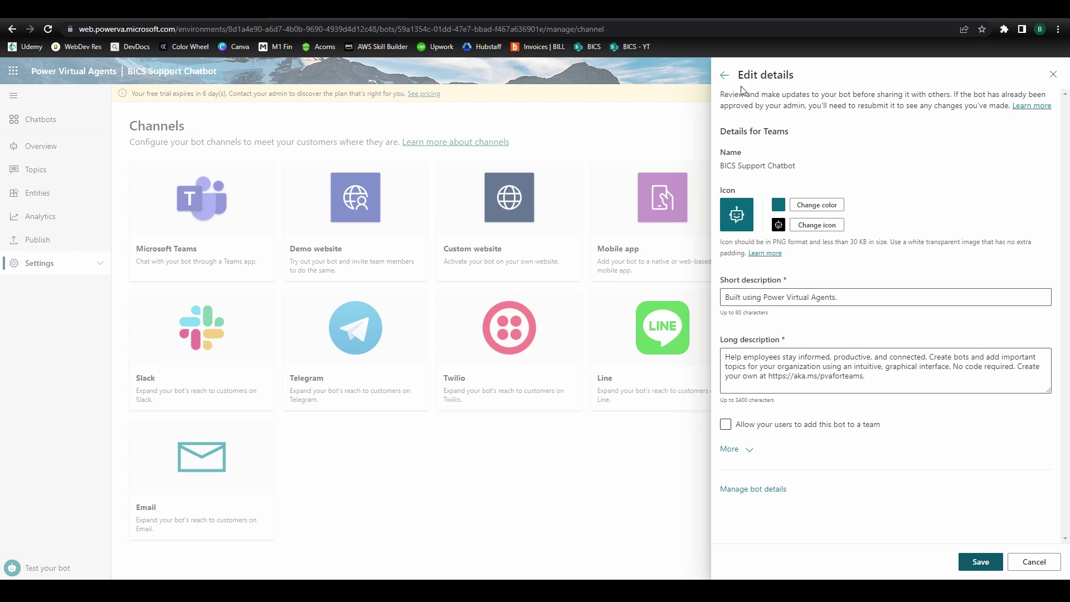
left_click(725, 75)
left_click(877, 212)
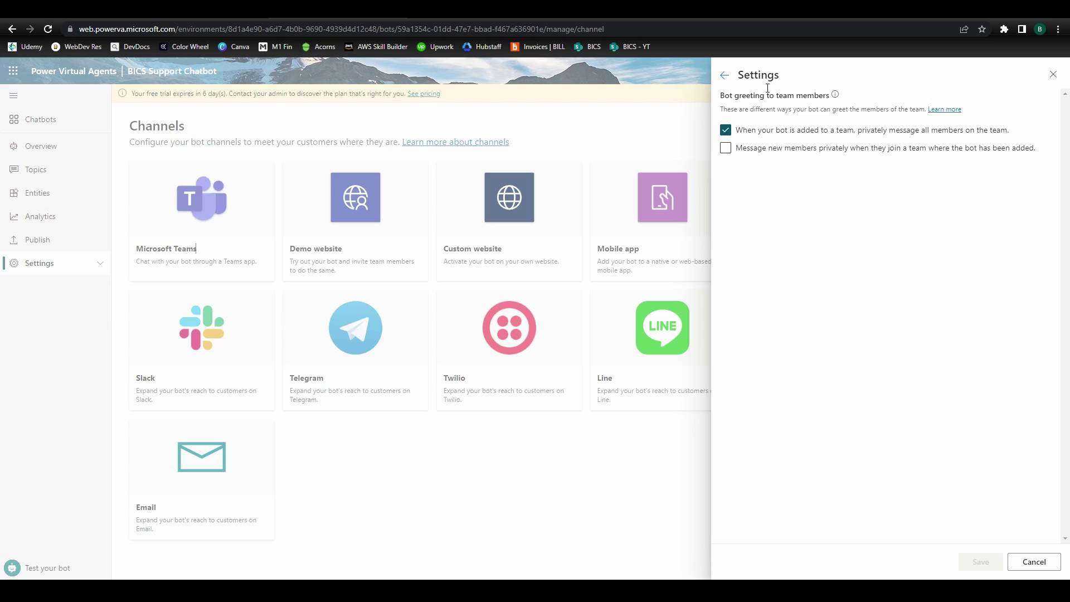
left_click(724, 75)
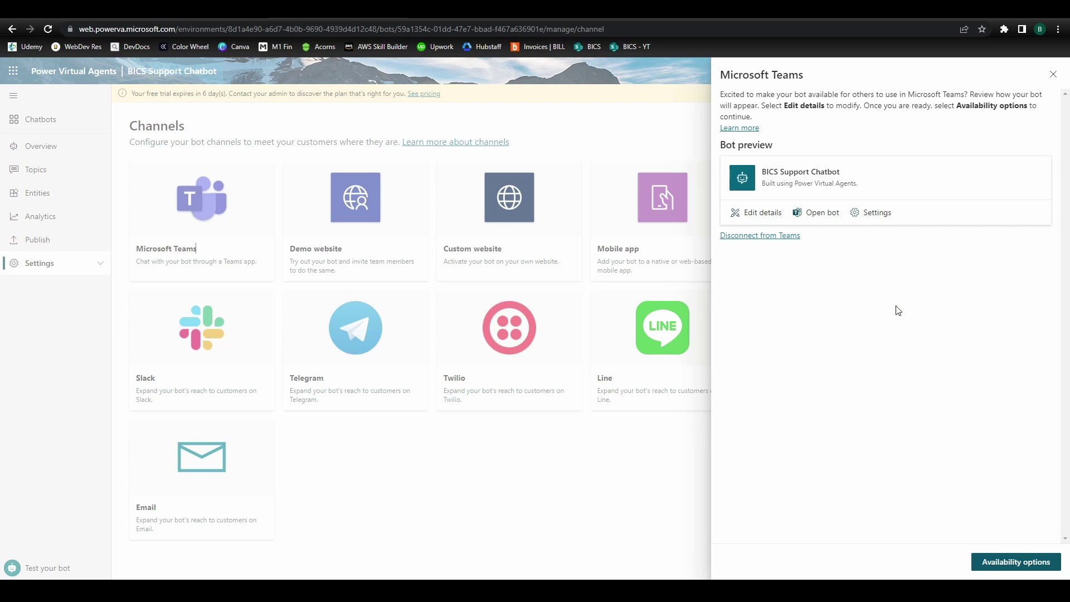
left_click(1029, 561)
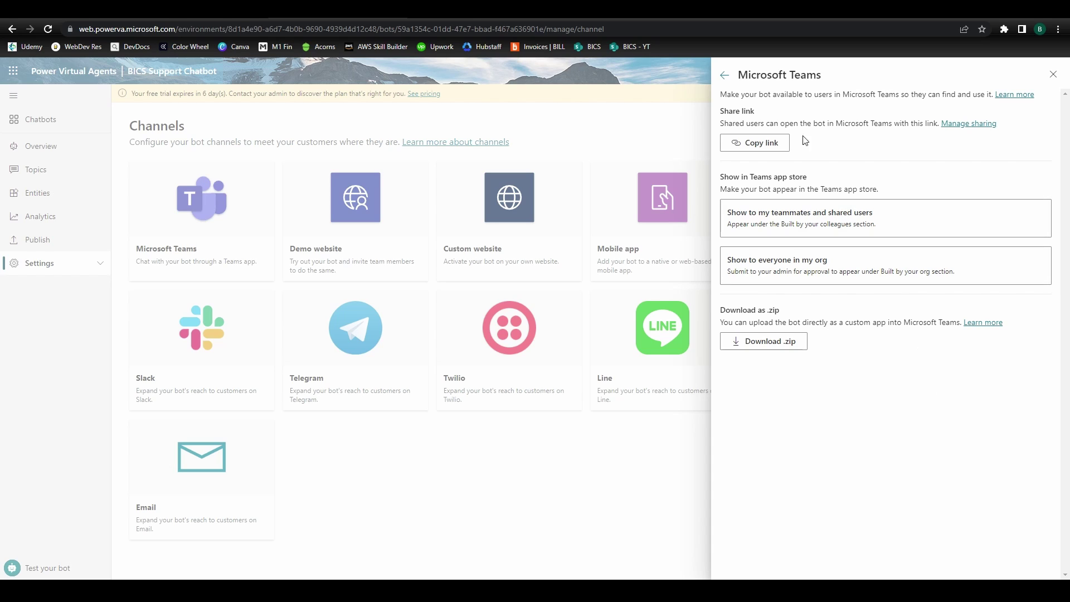
left_click(725, 76)
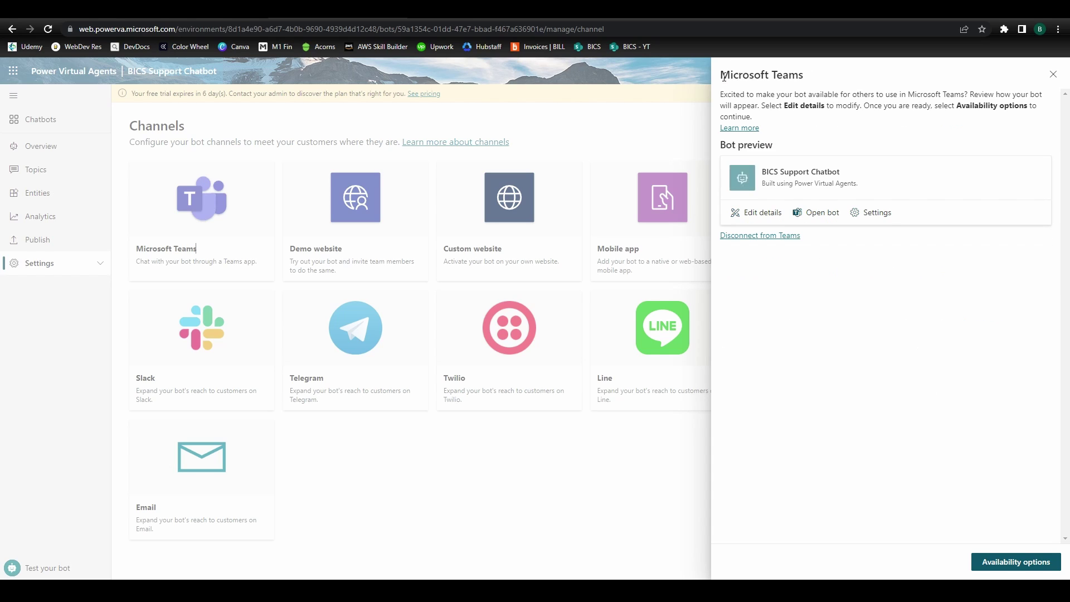
- Add the BICS Support Chatbot app in Teams and ask 'how do i connect to the vpn?'
left_click(818, 212)
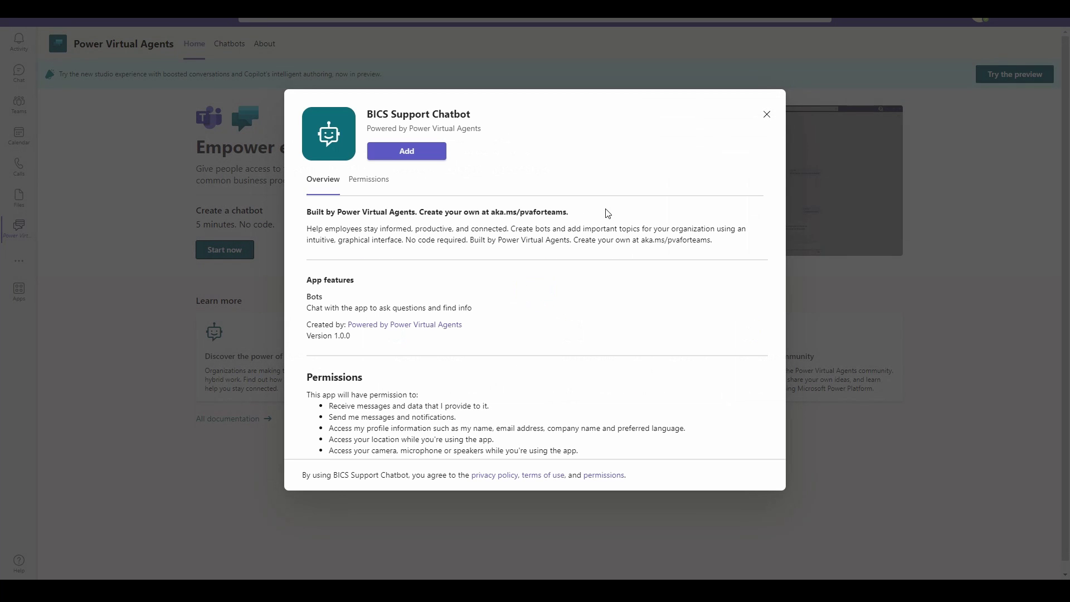
left_click(418, 158)
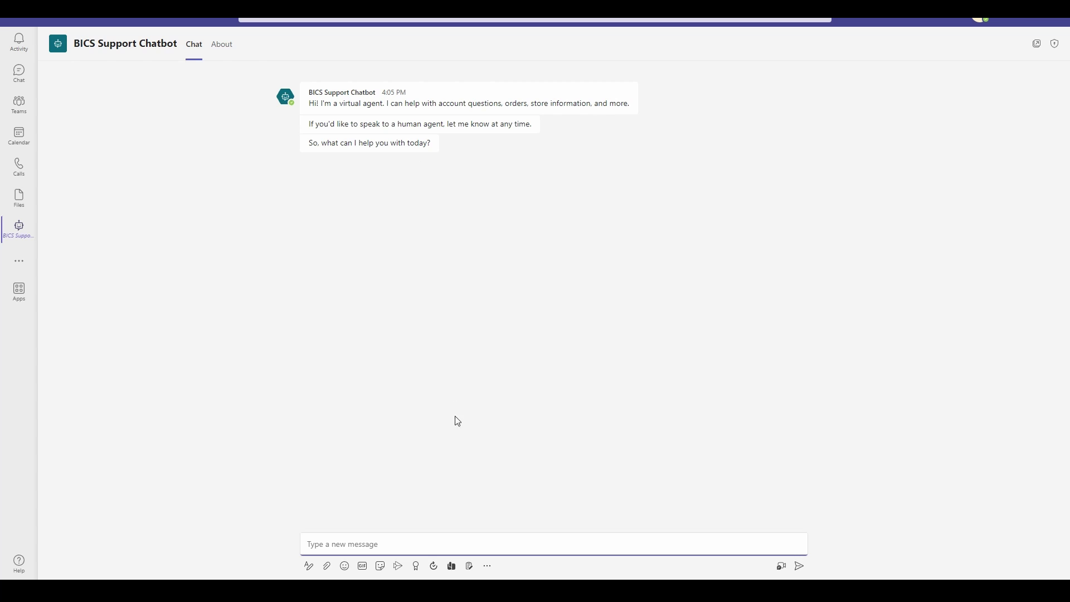
type("how do i connect to the vpn?")
key("Return")
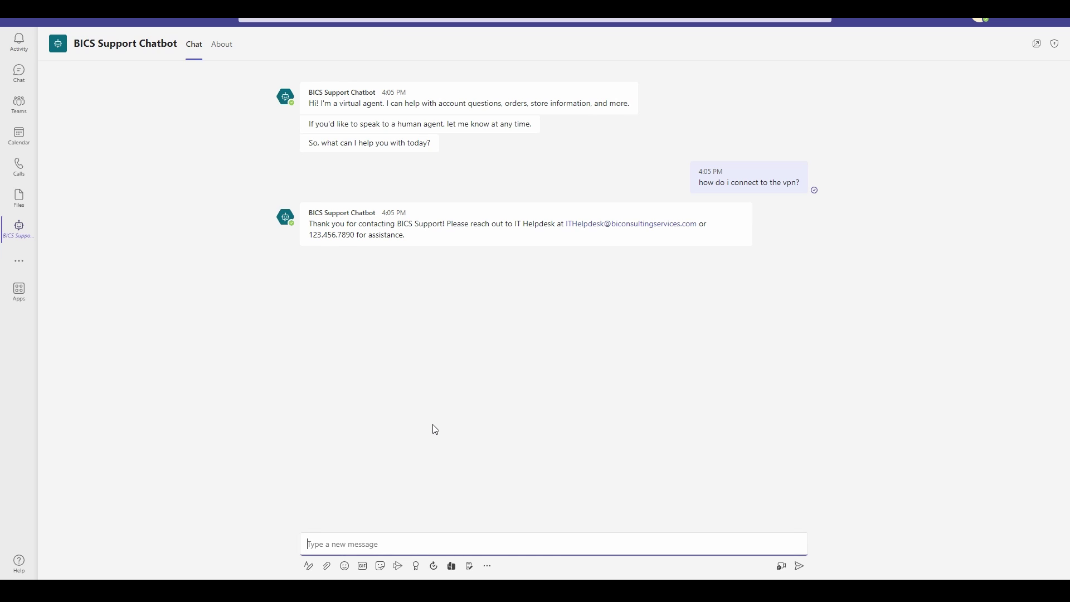
- Ask 'how do i contact the sales team?' and pick Charlotte as the location
type("how do i contact the sales team?")
key("Return")
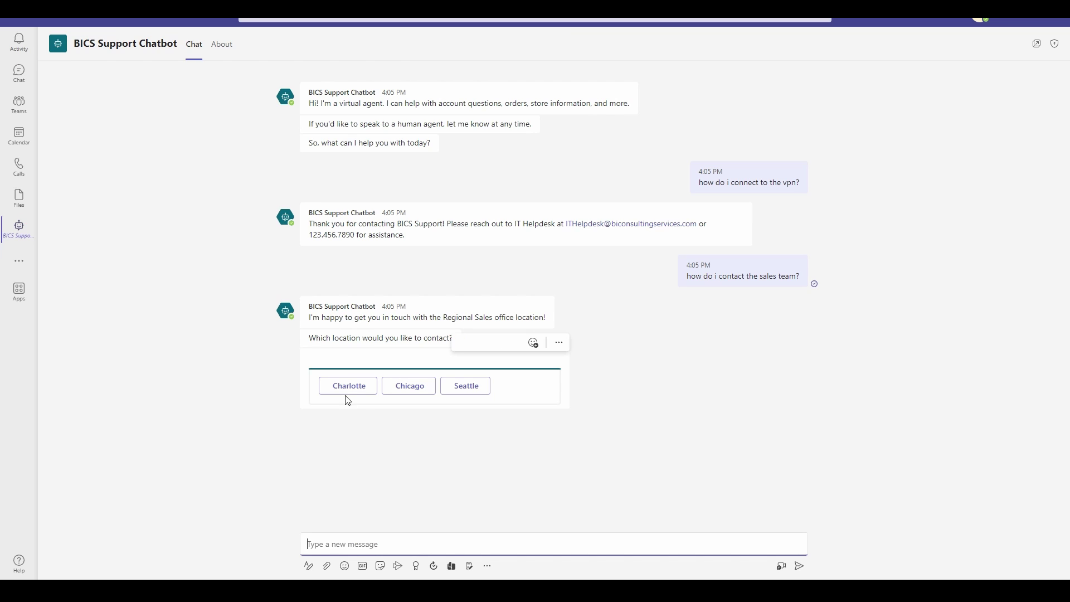
left_click(347, 390)
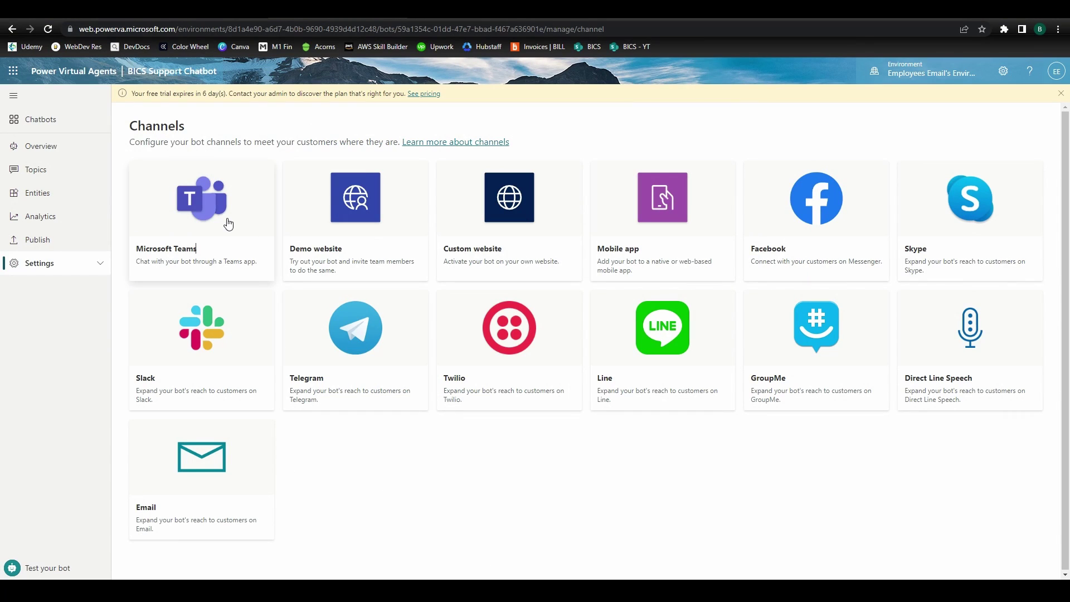
- Reopen the Microsoft Teams channel panel from the Channels page
left_click(228, 224)
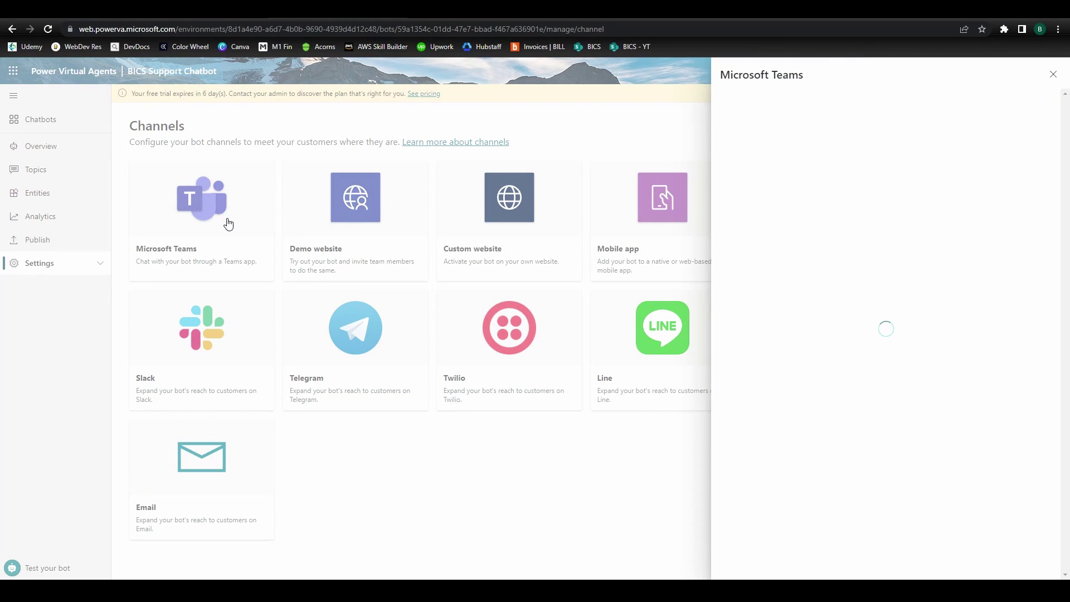